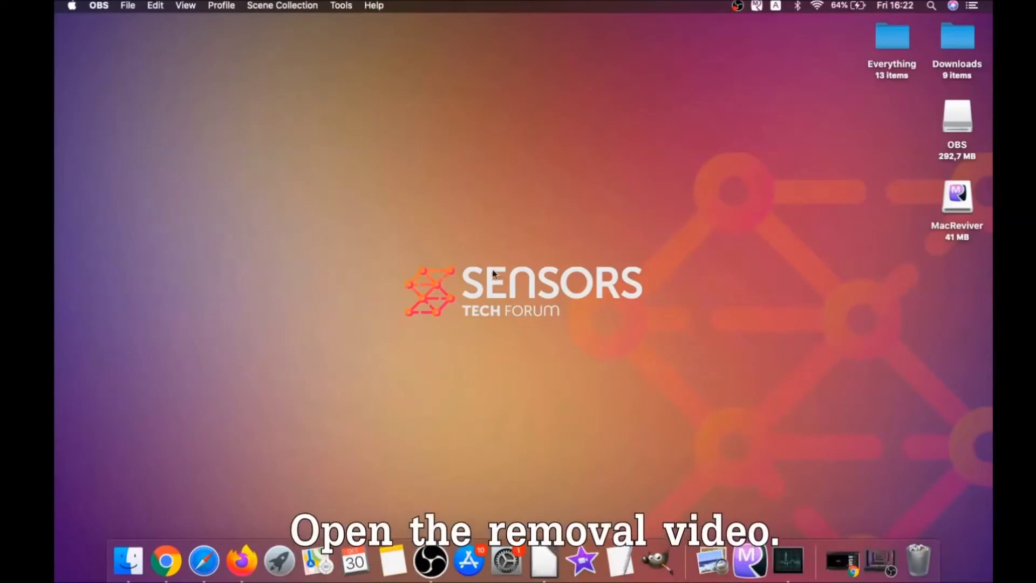
- Download the SpyHunter for Mac .dmg from the removal guide in Chrome and open it
{"action": "left_click", "coordinate": [172, 560]}
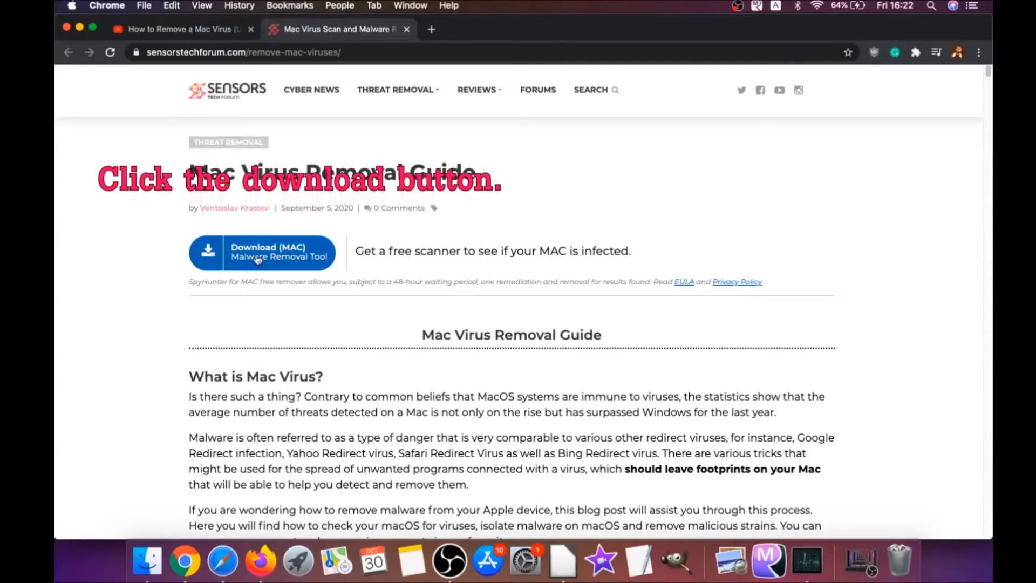
{"action": "left_click", "coordinate": [259, 246]}
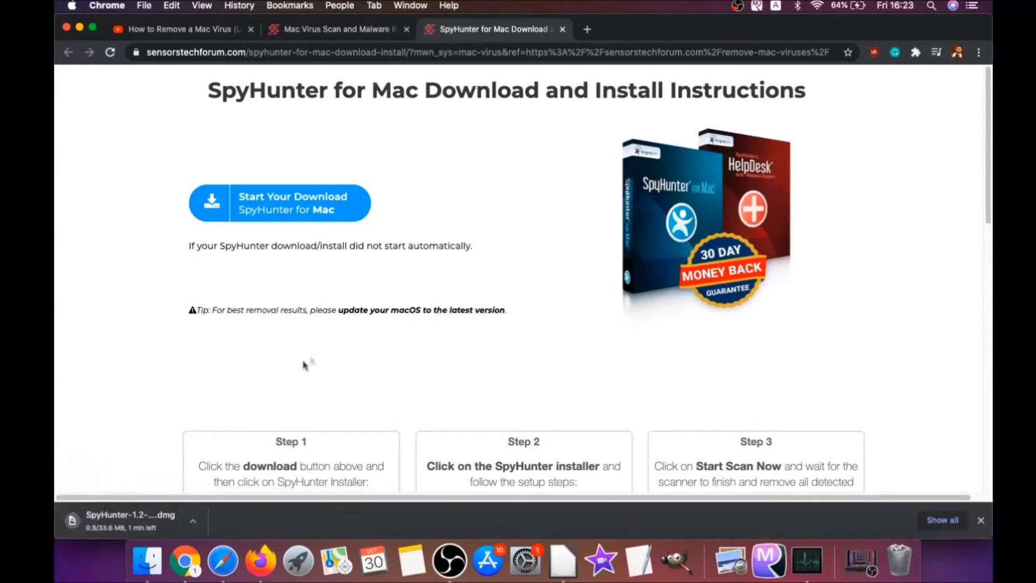
{"action": "left_click", "coordinate": [105, 522]}
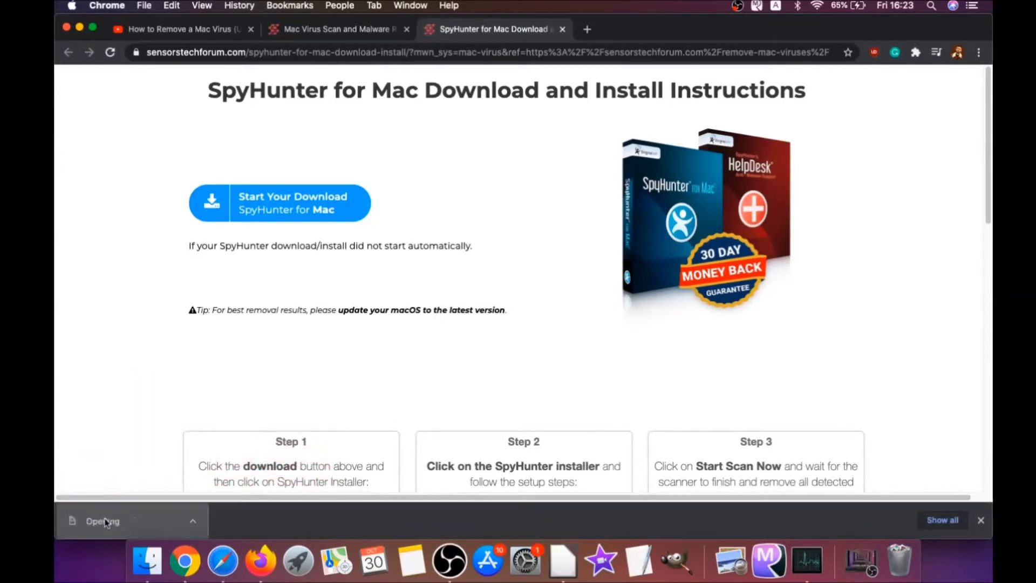
{"action": "left_click", "coordinate": [79, 28]}
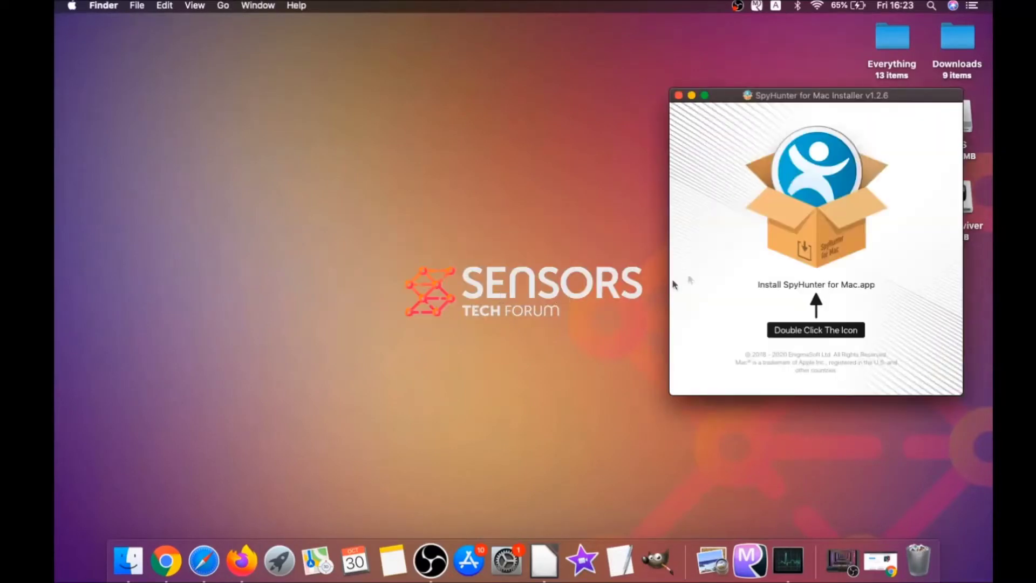
- Launch Install SpyHunter for Mac.app from the disk image, allowing it despite the download warning
{"action": "double_click", "coordinate": [805, 230]}
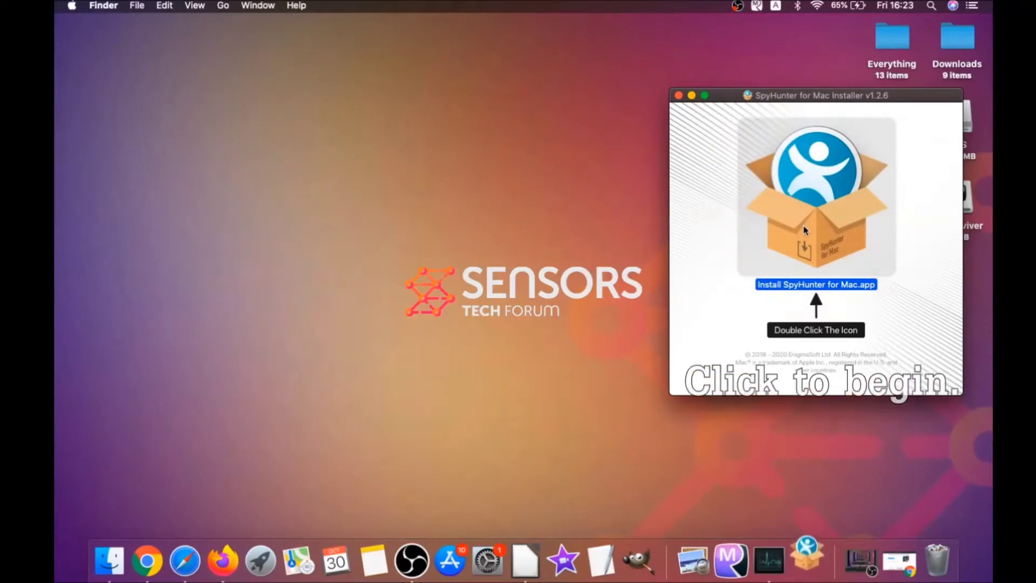
{"action": "left_click", "coordinate": [692, 96]}
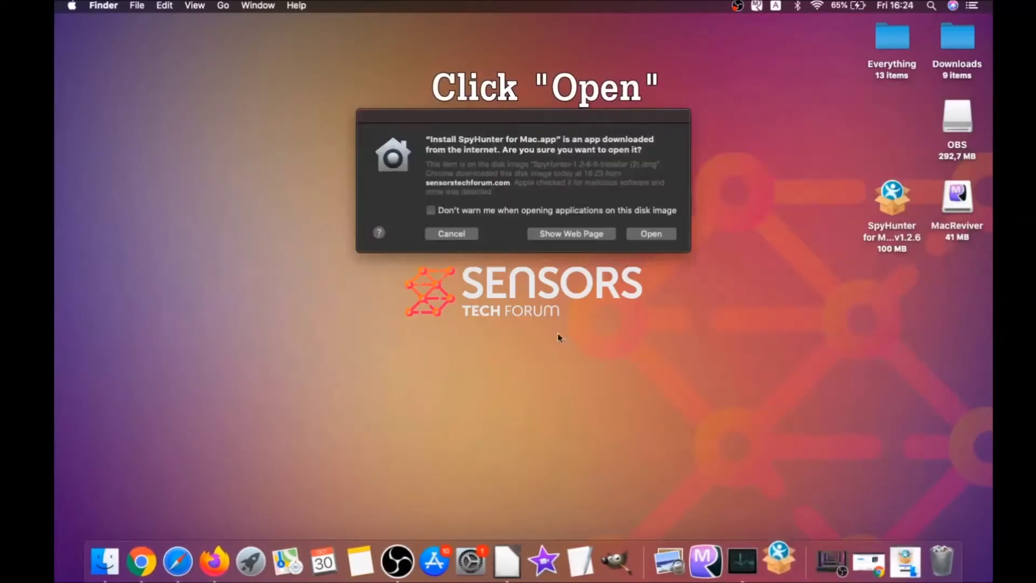
{"action": "left_click", "coordinate": [640, 234]}
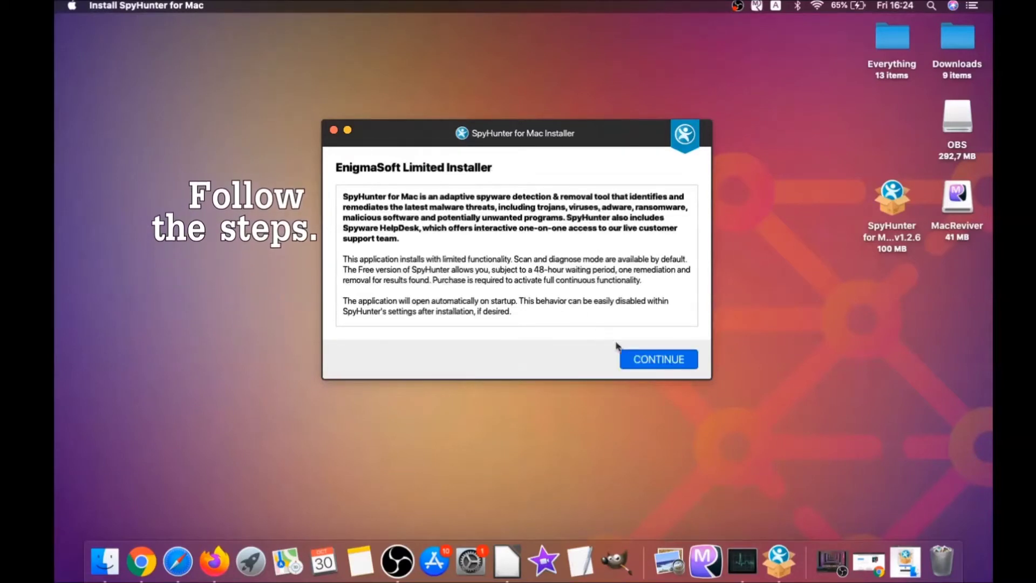
{"action": "left_click", "coordinate": [635, 359]}
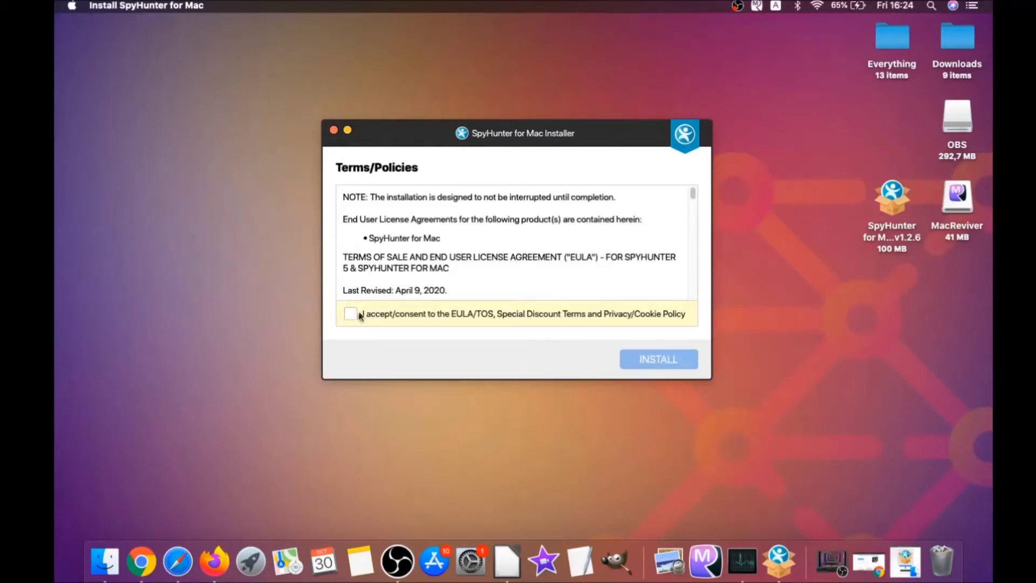
- Tick the EULA consent box and install SpyHunter for Mac
{"action": "left_click", "coordinate": [350, 314]}
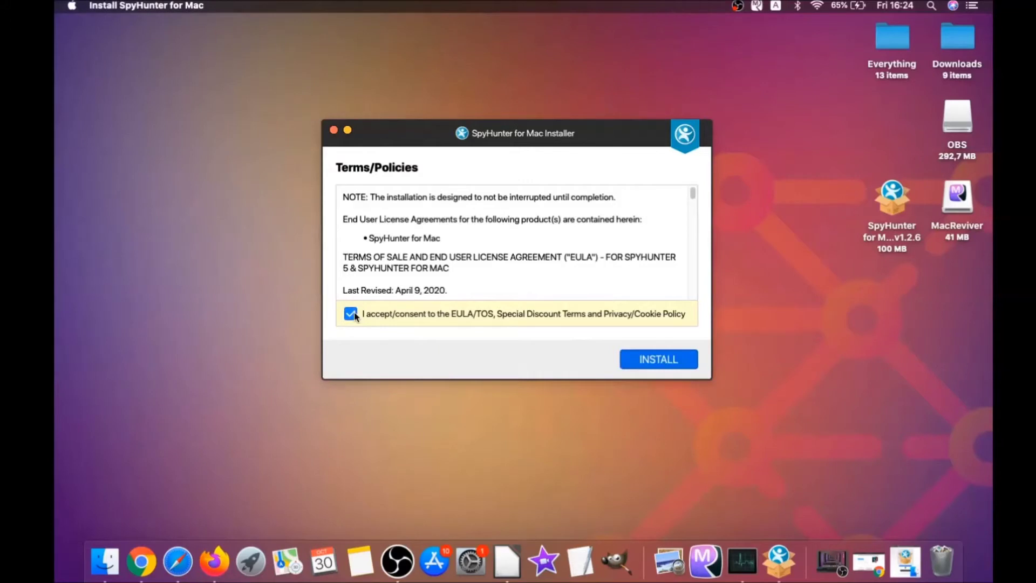
{"action": "left_click", "coordinate": [633, 362]}
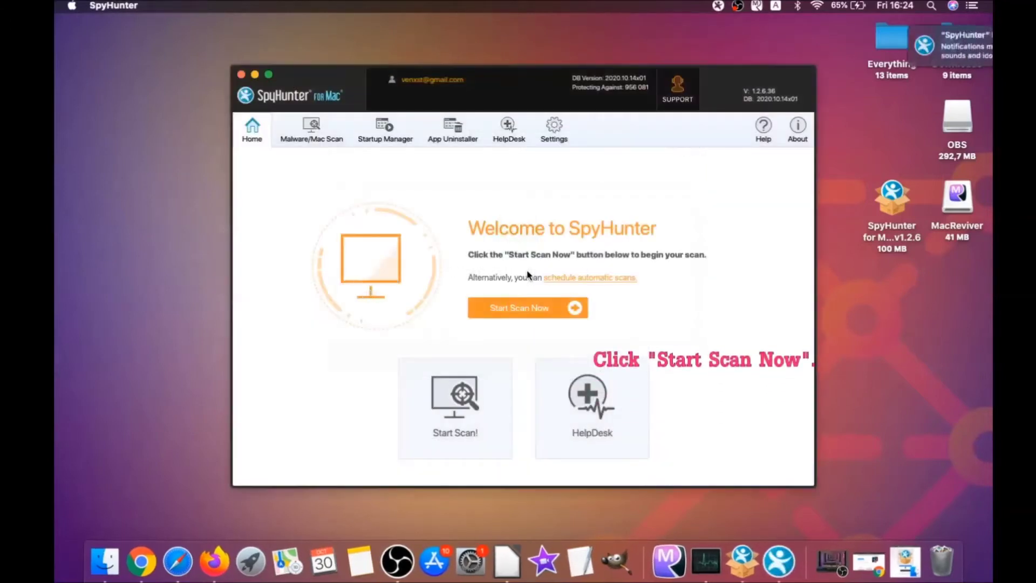
- Scan the Mac and remove the detected MacReviverSetup.dmg malware
{"action": "left_click", "coordinate": [525, 304]}
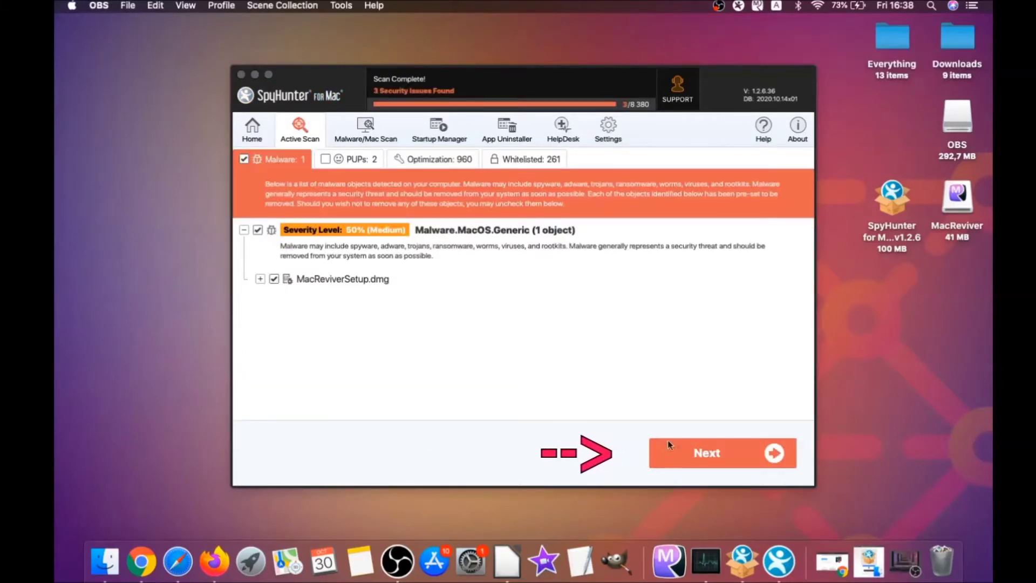
{"action": "left_click", "coordinate": [712, 459]}
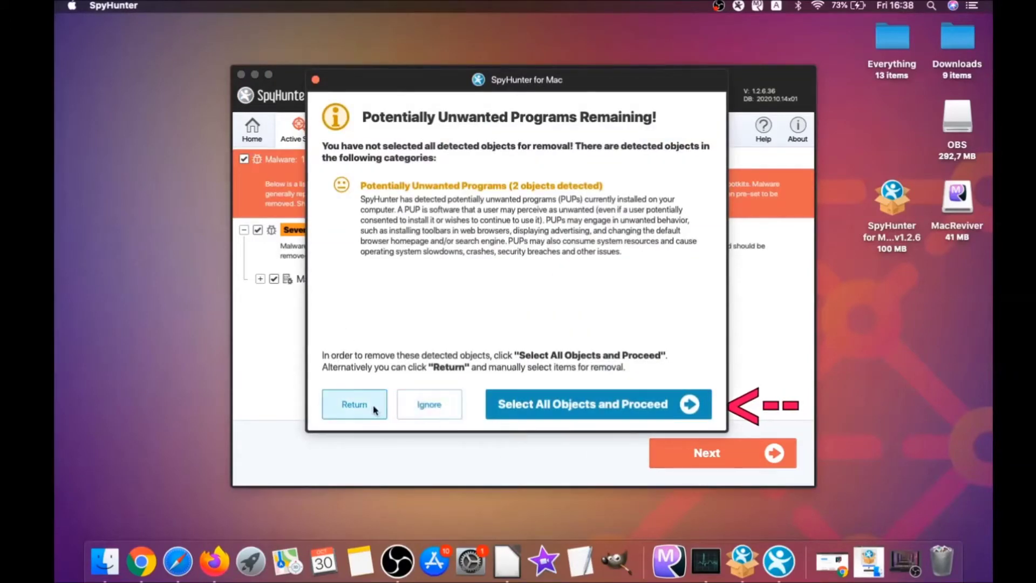
{"action": "left_click", "coordinate": [411, 412]}
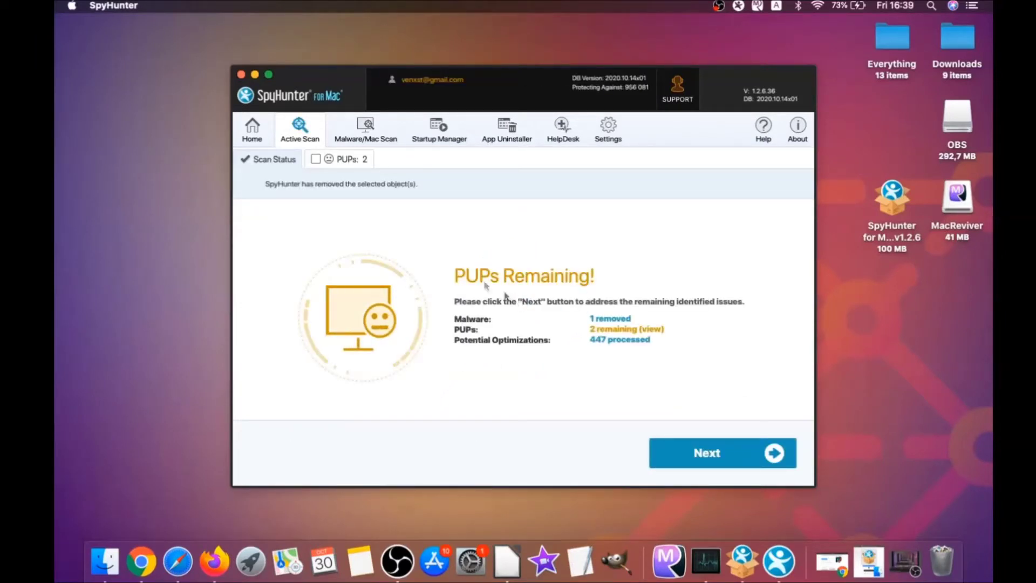
- Remove the two MacReviver potentially unwanted programs from the PUPs list and finish
{"action": "left_click", "coordinate": [350, 160]}
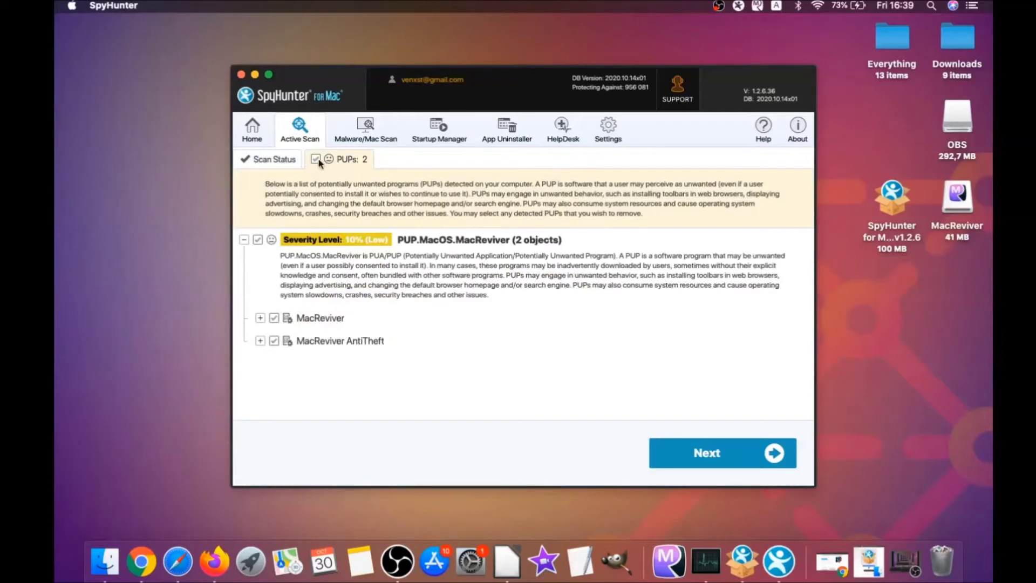
{"action": "left_click", "coordinate": [716, 440]}
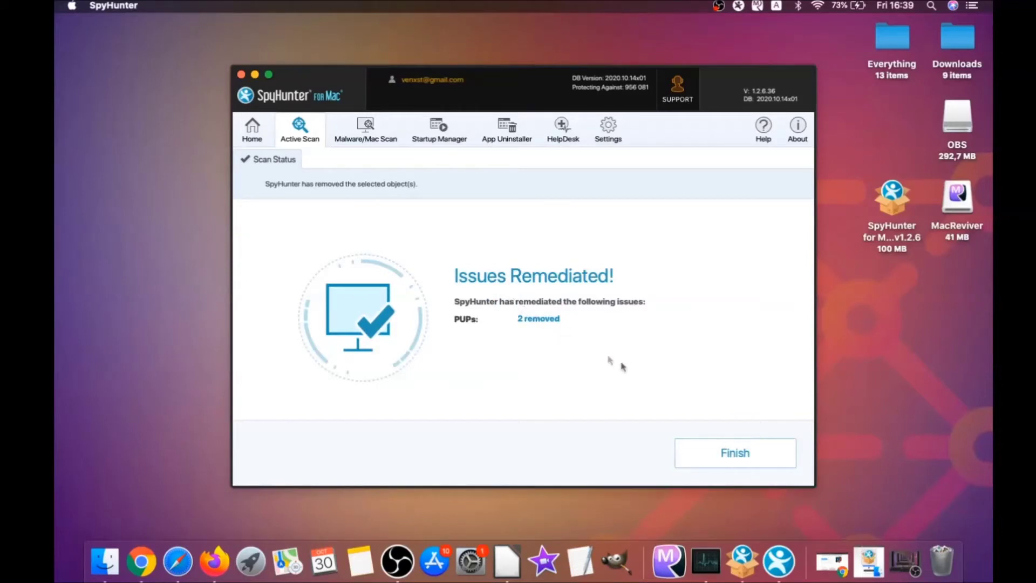
{"action": "left_click", "coordinate": [741, 454]}
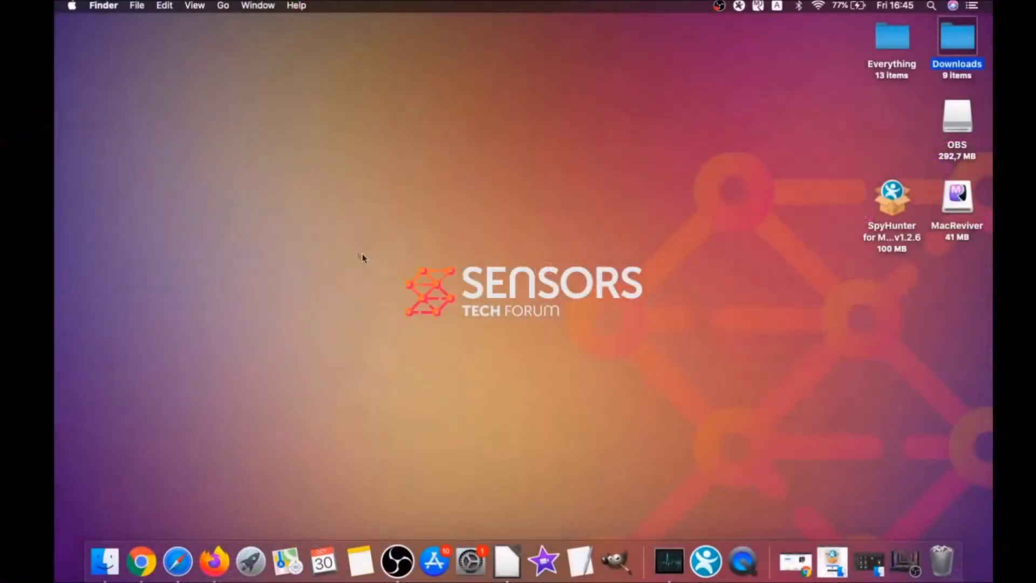
- Drag MacReviver.app from the Applications folder to the Bin and close the window
{"action": "left_click", "coordinate": [223, 6]}
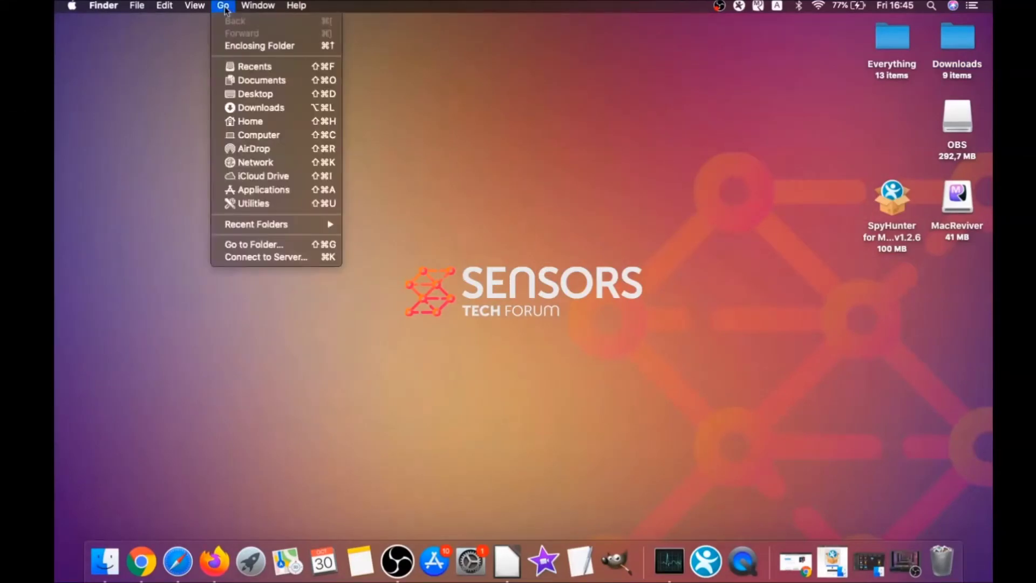
{"action": "left_click", "coordinate": [260, 189]}
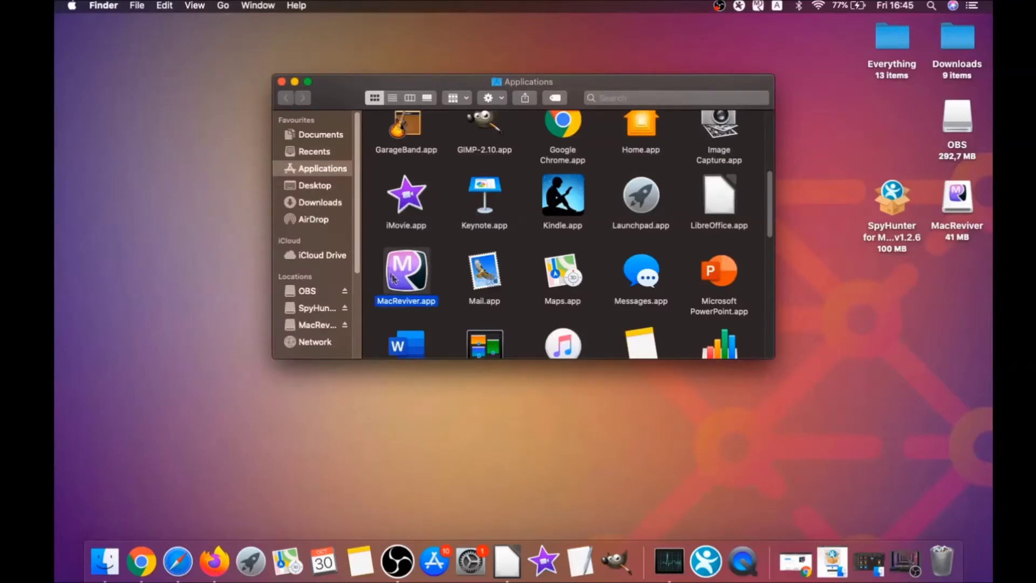
{"action": "left_click_drag", "start_coordinate": [394, 278], "coordinate": [940, 553]}
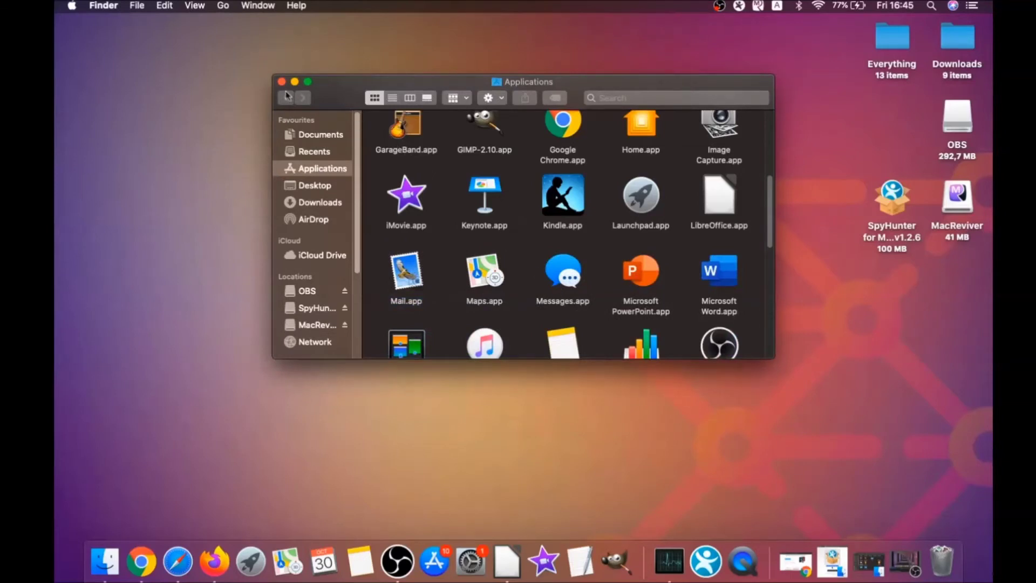
{"action": "left_click", "coordinate": [282, 82]}
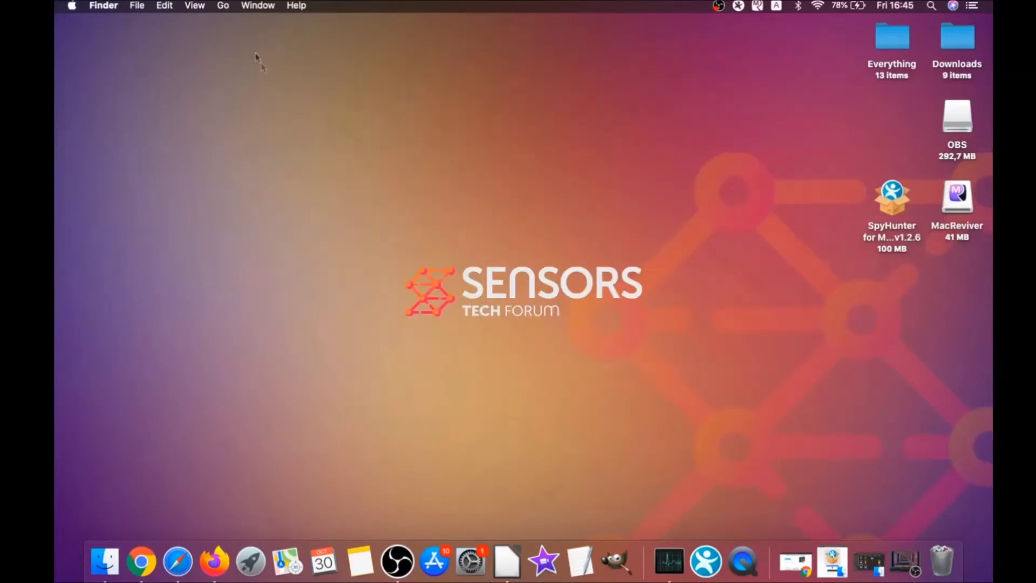
- Launch Activity Monitor from Utilities and force quit the lsd process
{"action": "left_click", "coordinate": [225, 7]}
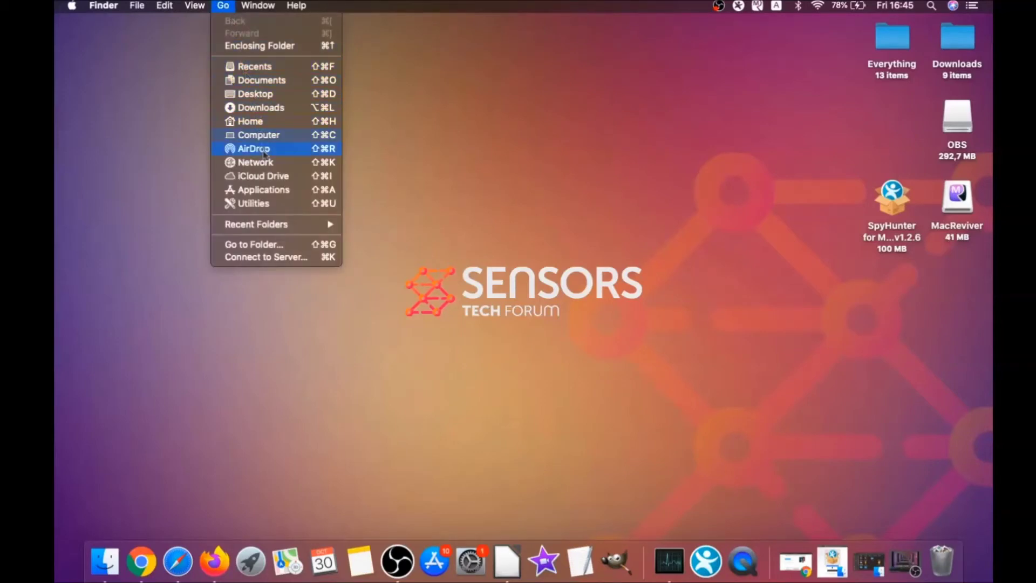
{"action": "left_click", "coordinate": [272, 206]}
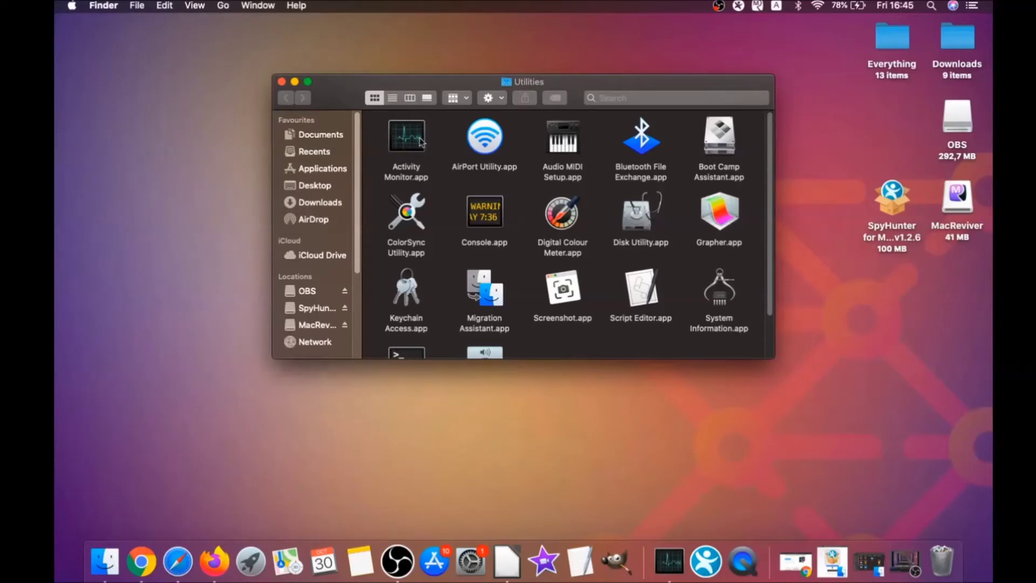
{"action": "double_click", "coordinate": [406, 142]}
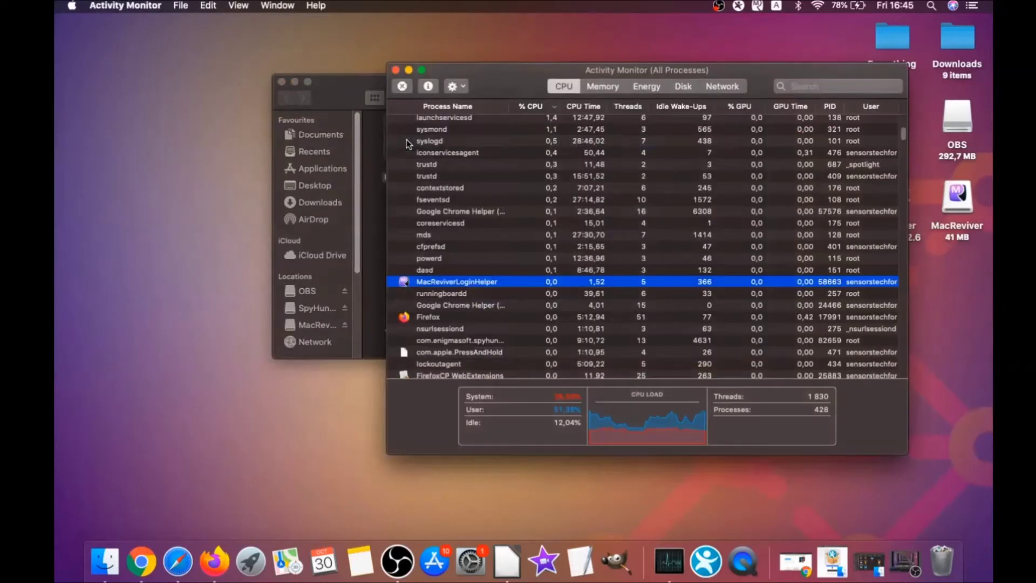
{"action": "left_click", "coordinate": [438, 281]}
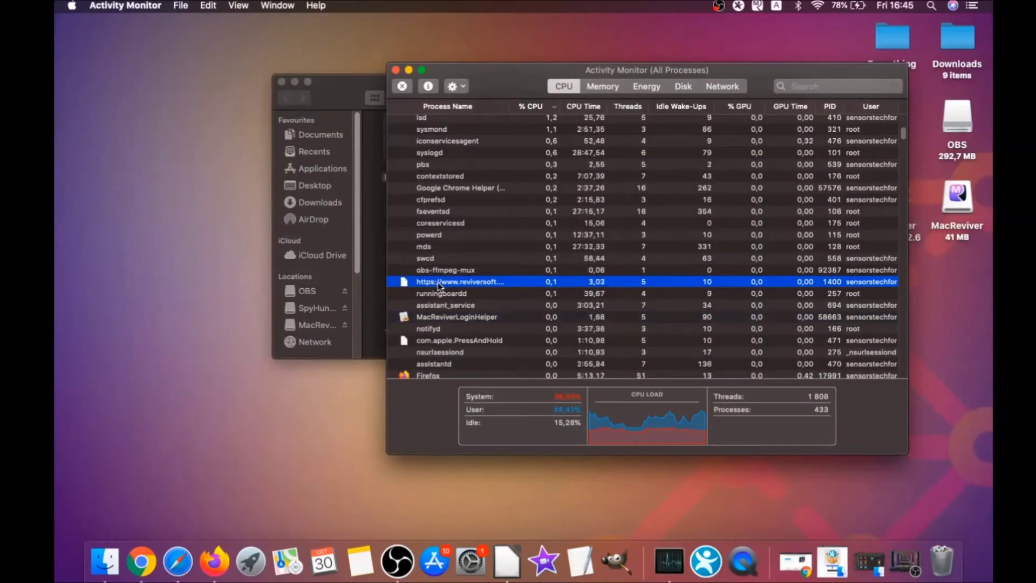
{"action": "scroll", "coordinate": [442, 283], "scroll_direction": "down", "scroll_amount": 10}
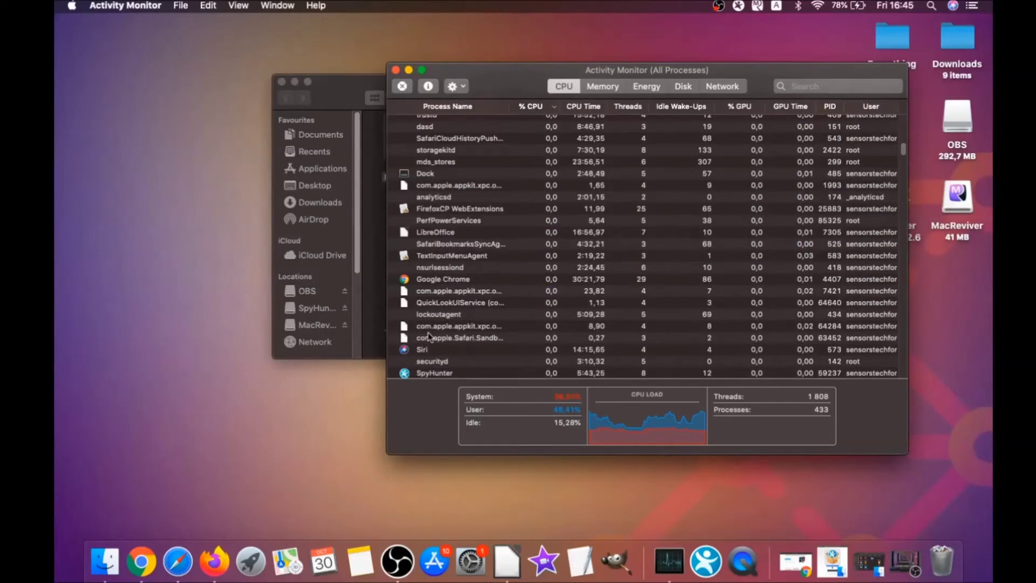
{"action": "scroll", "coordinate": [432, 325], "scroll_direction": "up", "scroll_amount": 5}
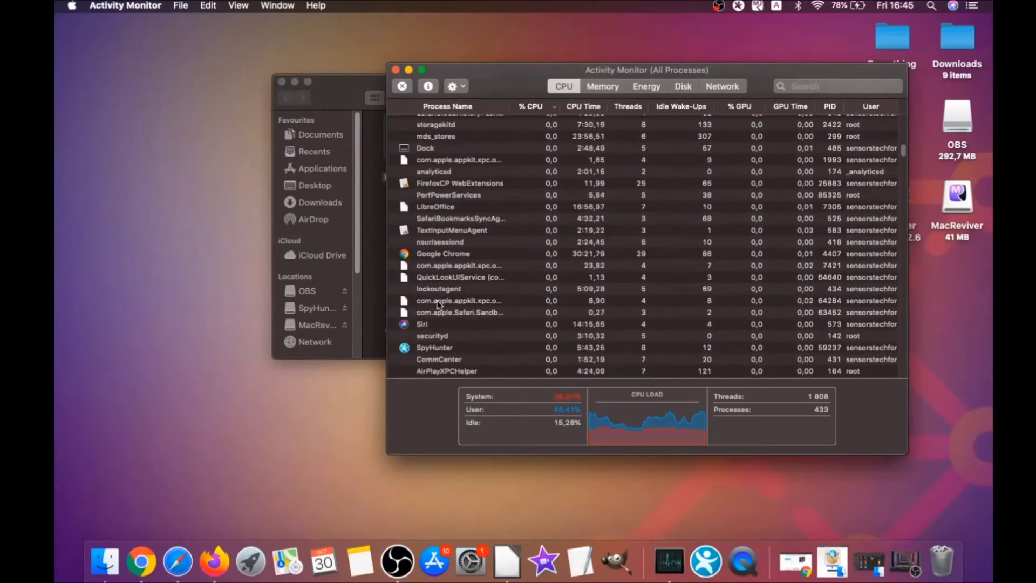
{"action": "scroll", "coordinate": [437, 300], "scroll_direction": "up", "scroll_amount": 3}
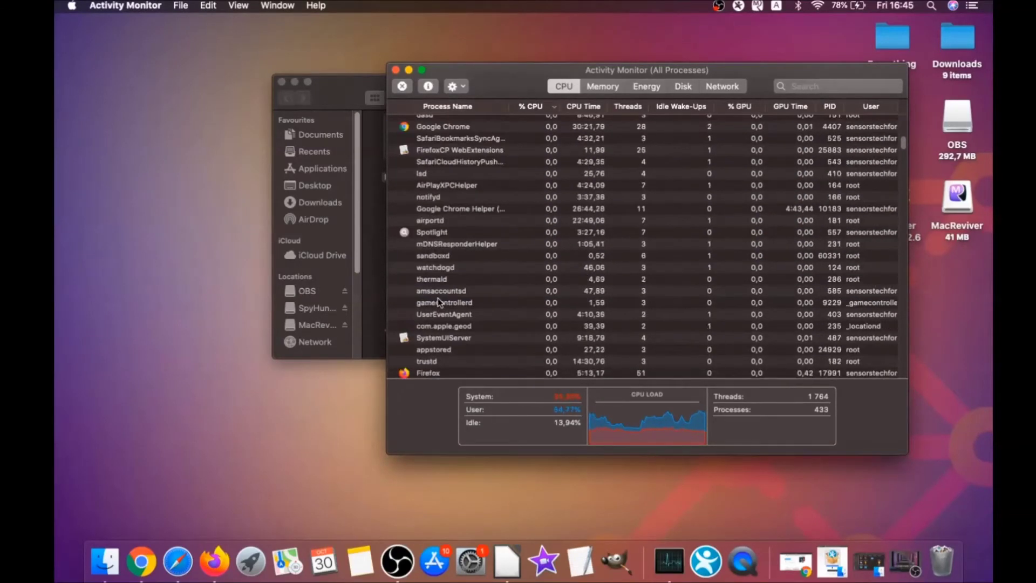
{"action": "left_click", "coordinate": [435, 225]}
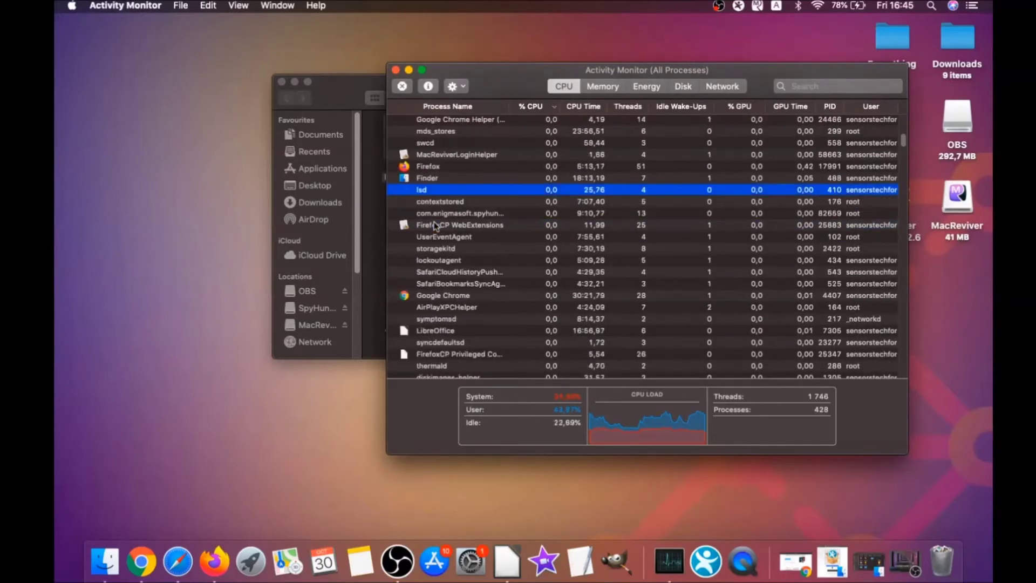
{"action": "left_click", "coordinate": [402, 86]}
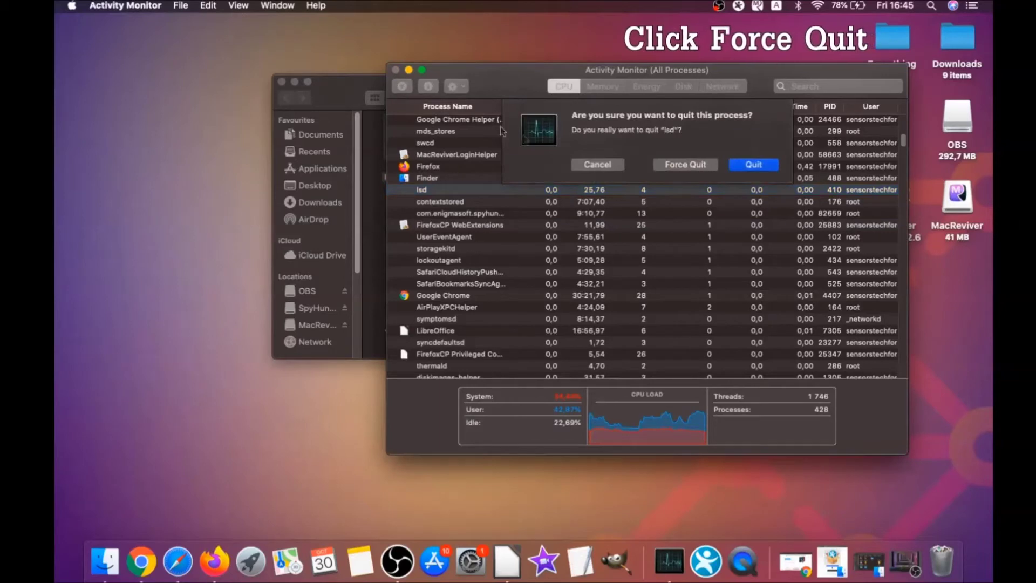
{"action": "left_click", "coordinate": [684, 165]}
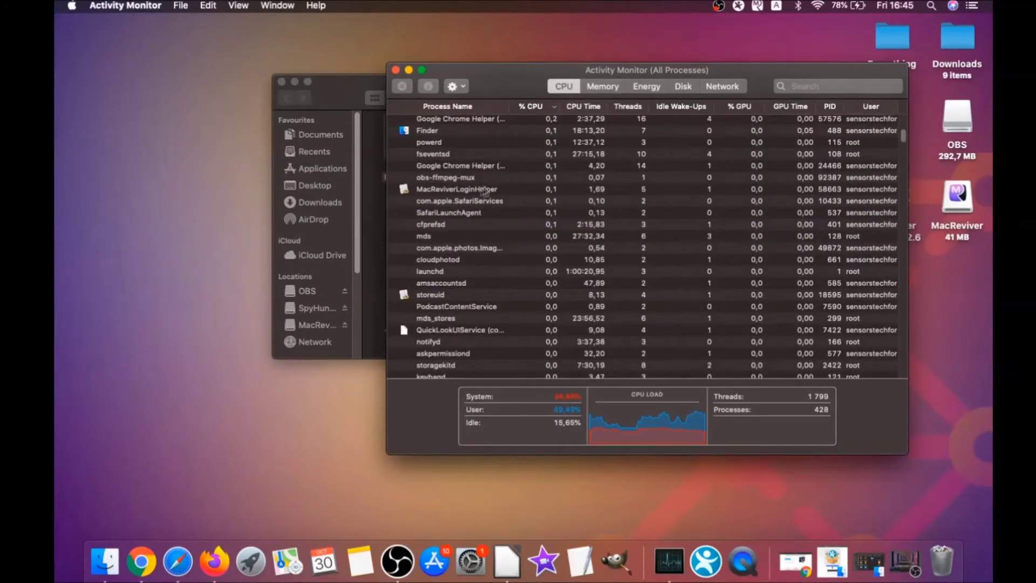
- Force quit MacReviverLoginHelper, then close Activity Monitor and the Utilities window
{"action": "left_click", "coordinate": [480, 190]}
{"action": "left_click", "coordinate": [409, 90]}
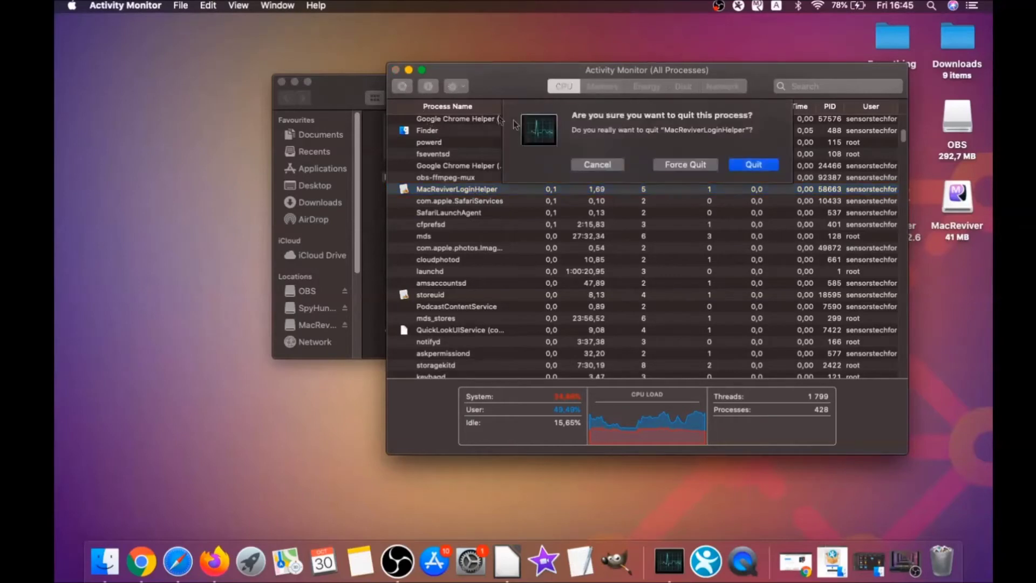
{"action": "left_click", "coordinate": [669, 165]}
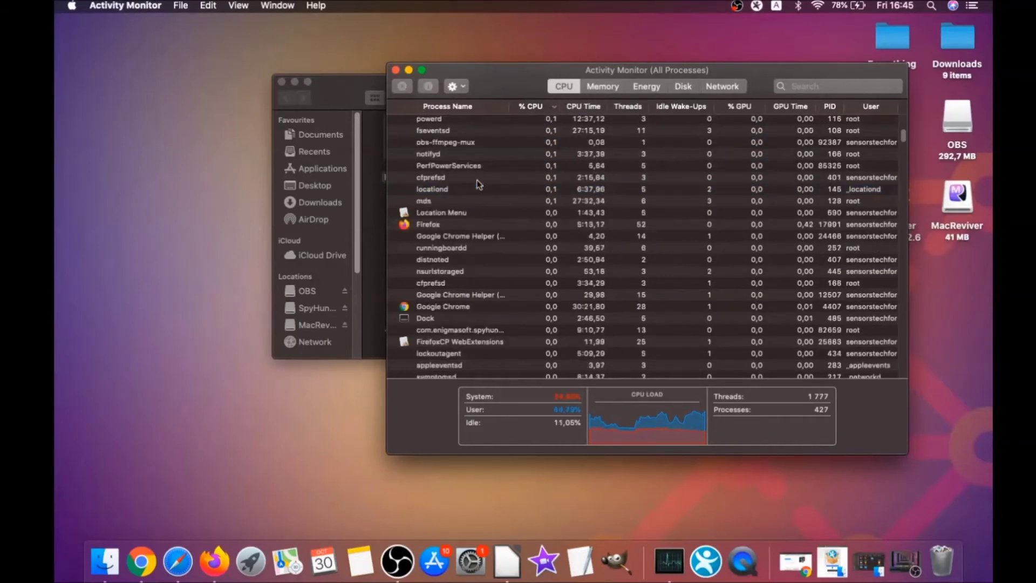
{"action": "scroll", "coordinate": [477, 186], "scroll_direction": "up", "scroll_amount": 5}
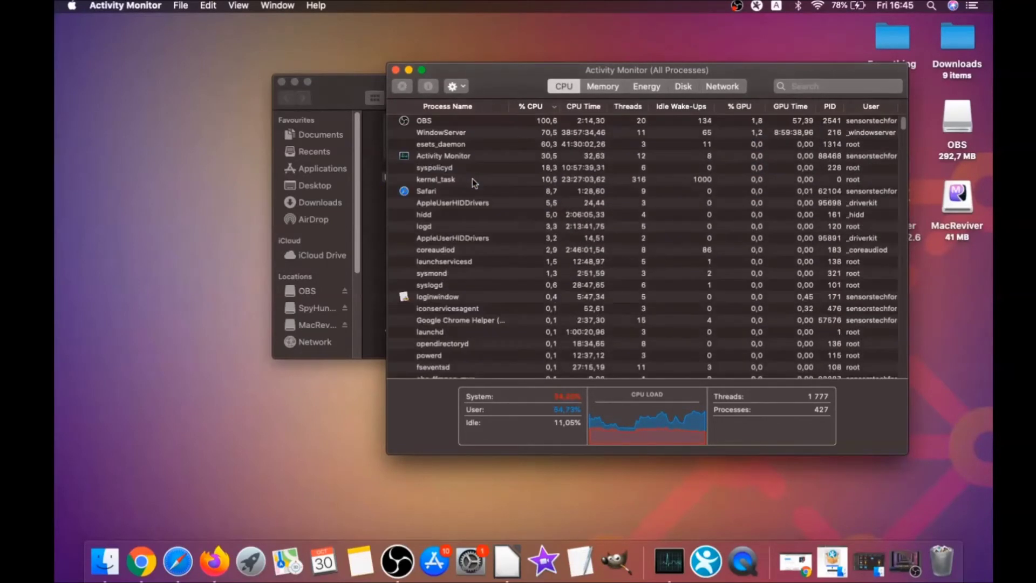
{"action": "left_click", "coordinate": [394, 69]}
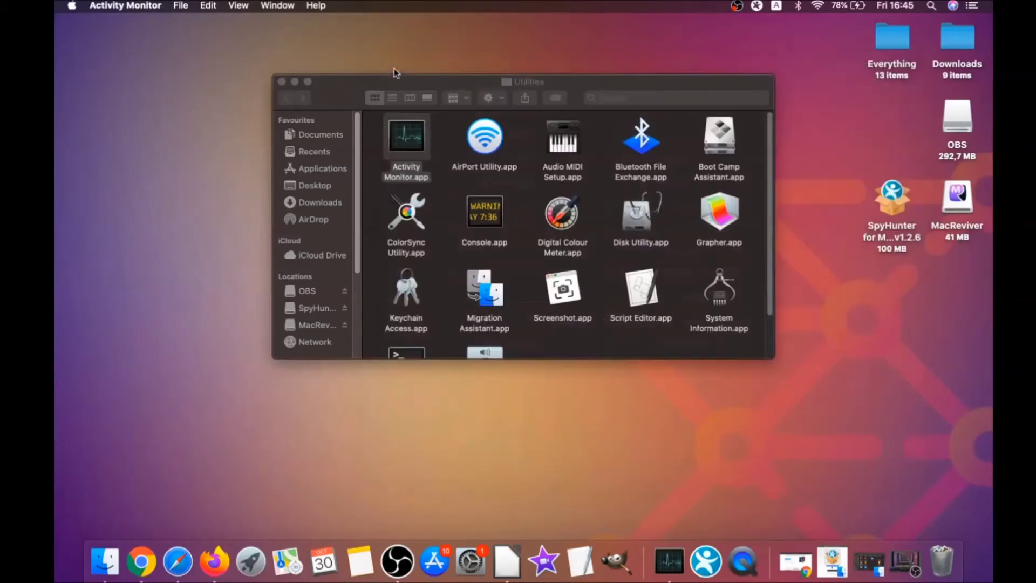
{"action": "left_click", "coordinate": [281, 82]}
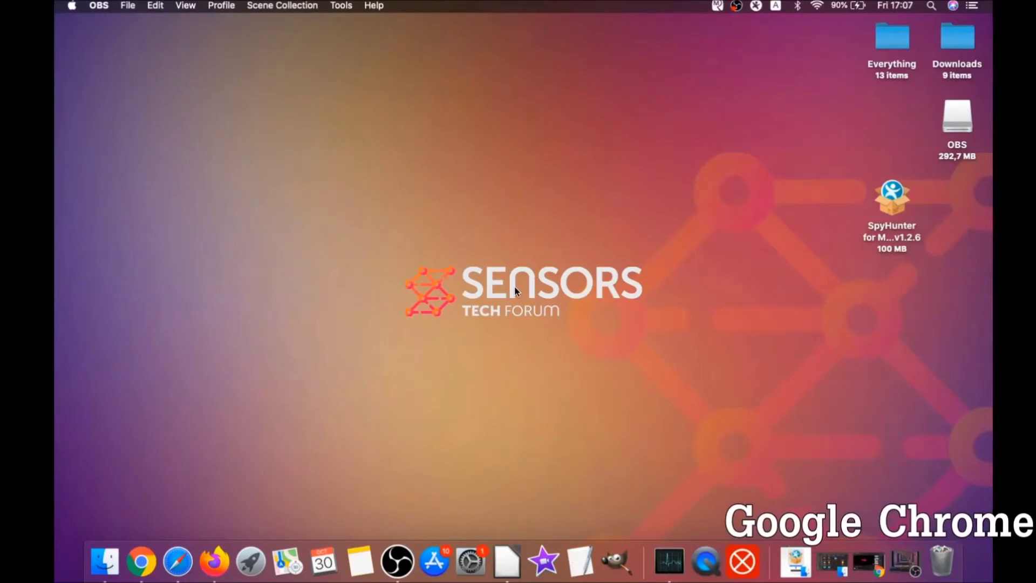
- In Chrome, enter about://settings/clearBrowserData as the web address
{"action": "left_click", "coordinate": [141, 561]}
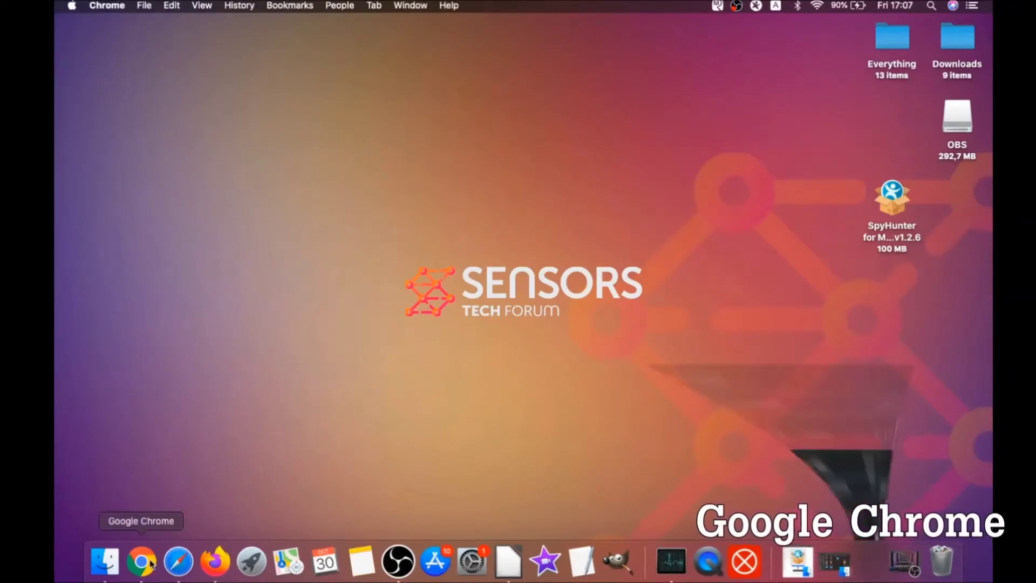
{"action": "left_click_drag", "start_coordinate": [363, 55], "coordinate": [142, 56]}
{"action": "type", "text": "about:"}
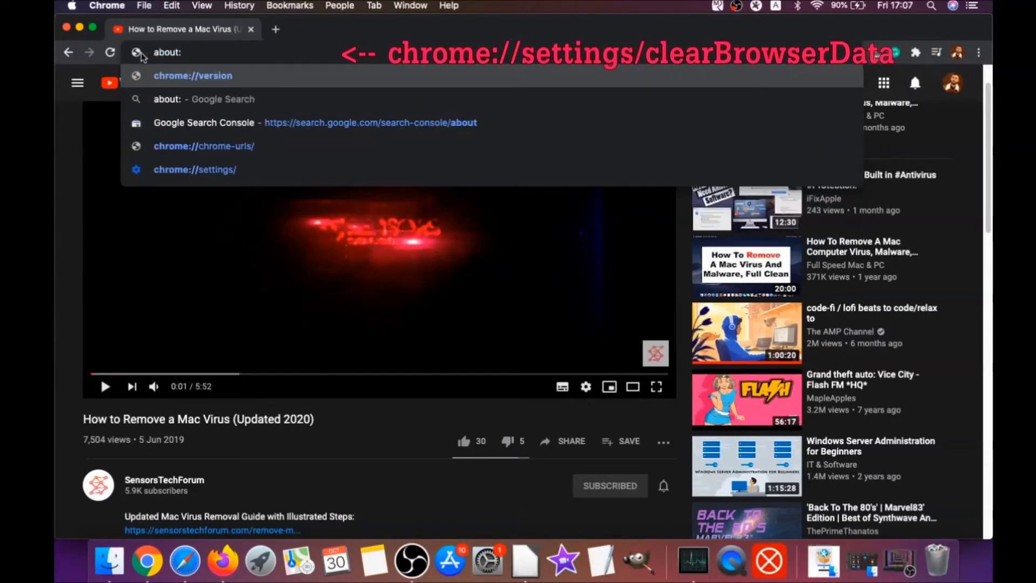
{"action": "type", "text": "//settings"}
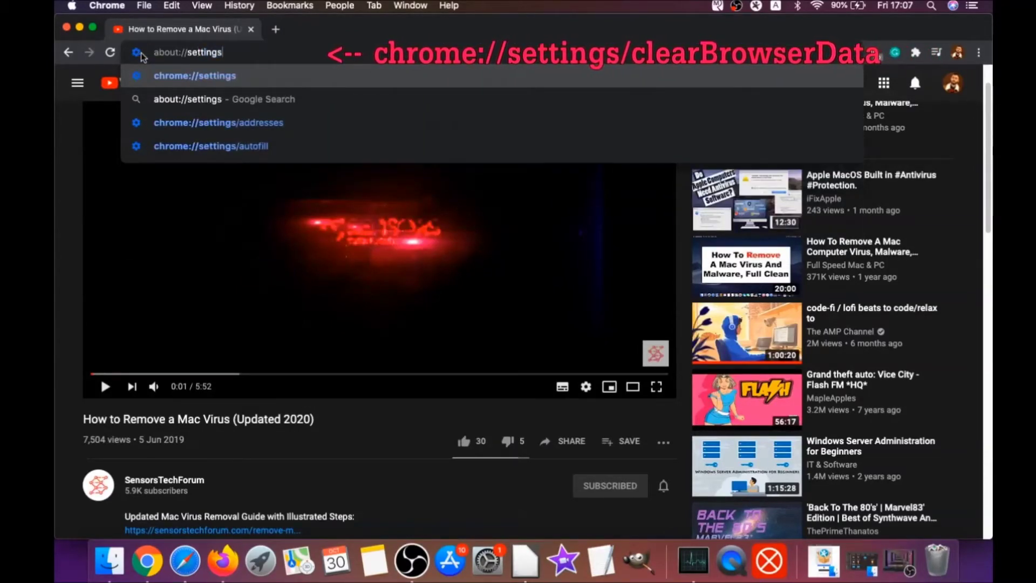
{"action": "type", "text": "/clear"}
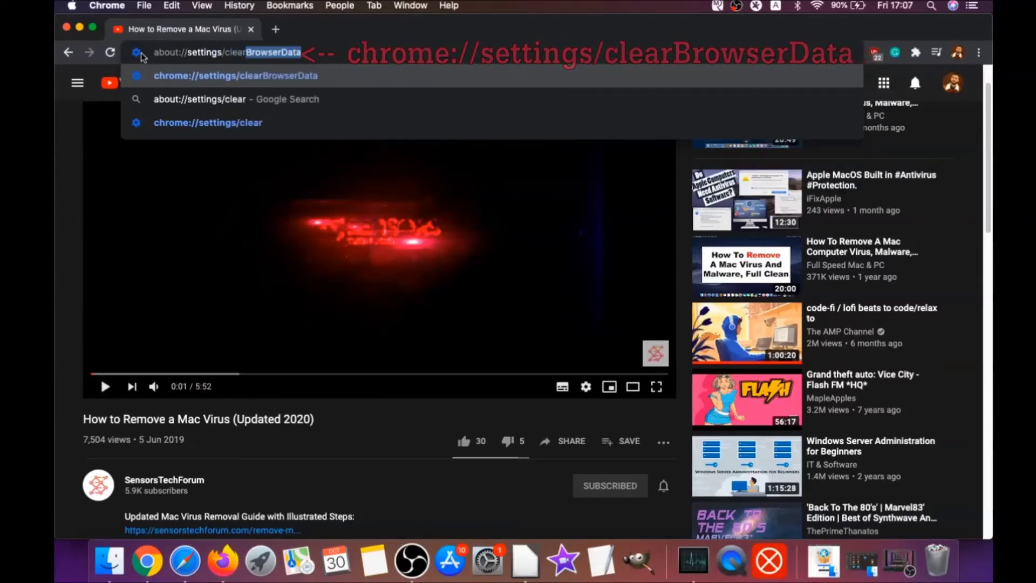
{"action": "type", "text": "BrowserData"}
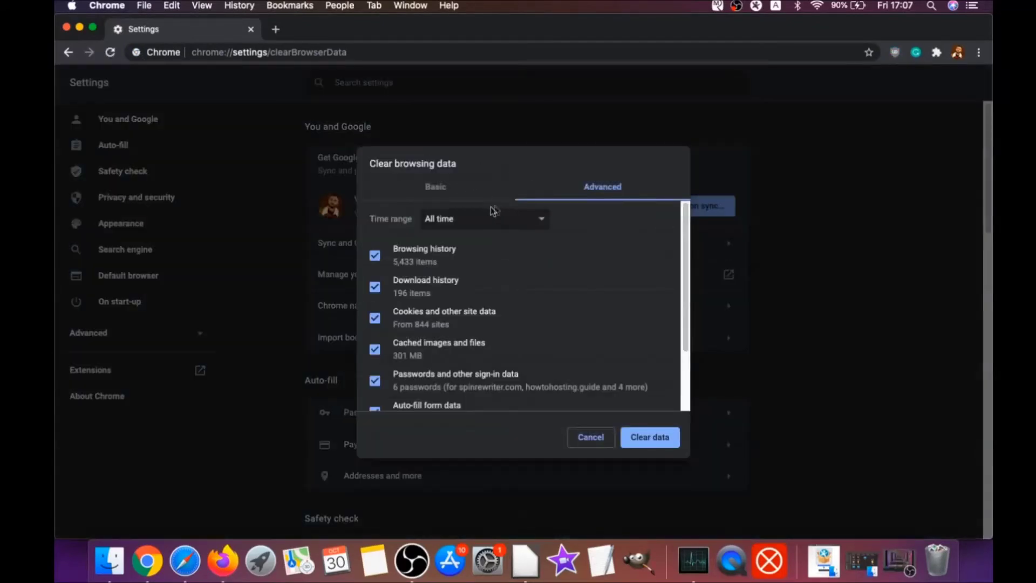
- Clear Chrome's browsing data for All time, keeping passwords and other sign-in data
{"action": "left_click", "coordinate": [473, 222]}
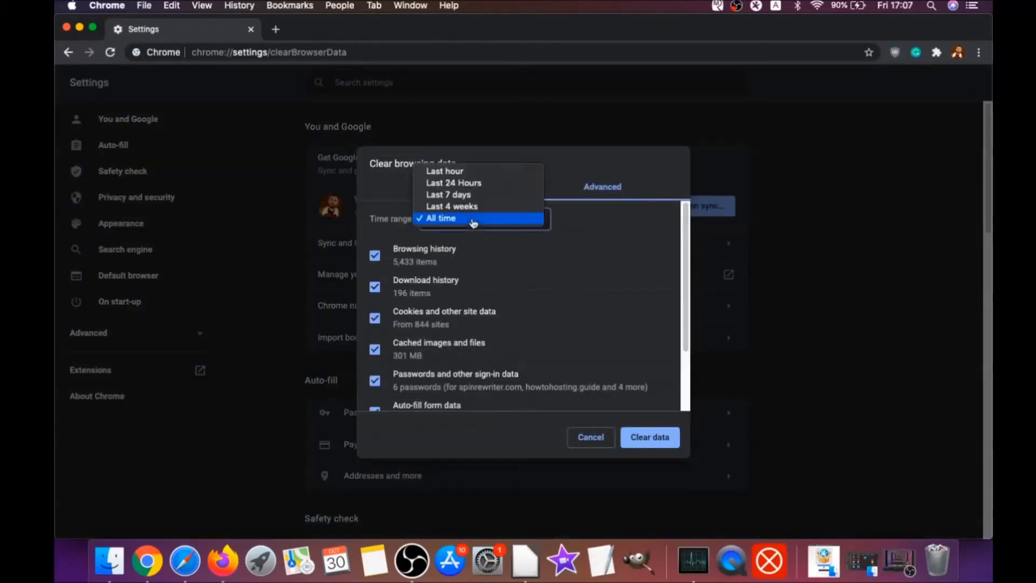
{"action": "left_click", "coordinate": [441, 218]}
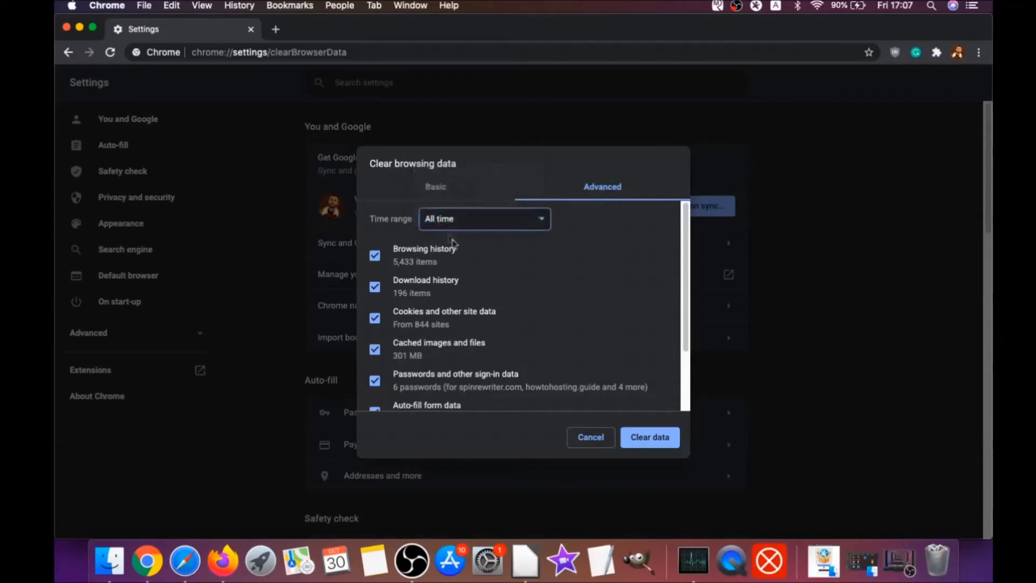
{"action": "scroll", "coordinate": [454, 253], "scroll_direction": "down", "scroll_amount": 3}
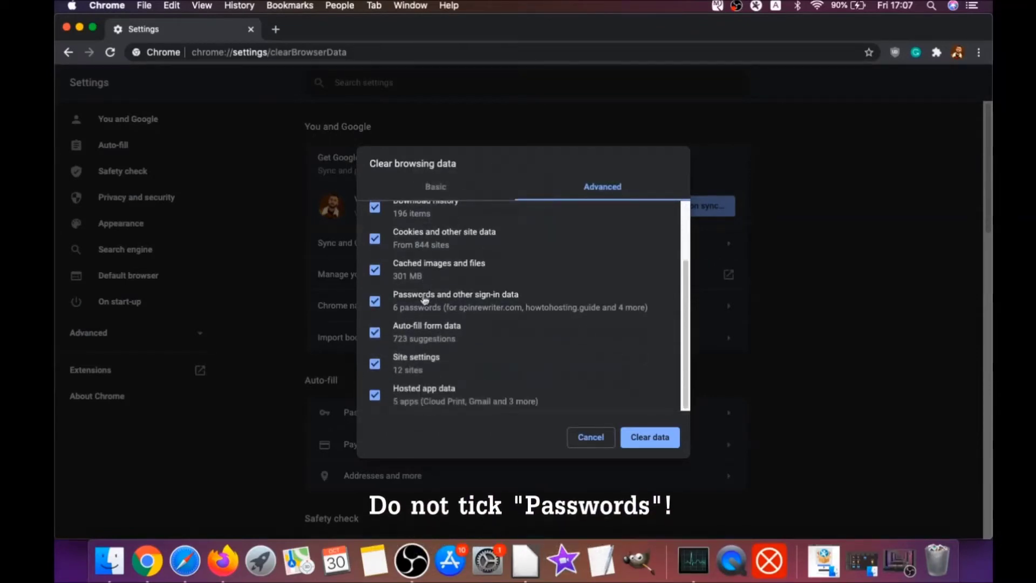
{"action": "left_click", "coordinate": [374, 300]}
{"action": "scroll", "coordinate": [426, 286], "scroll_direction": "up", "scroll_amount": 3}
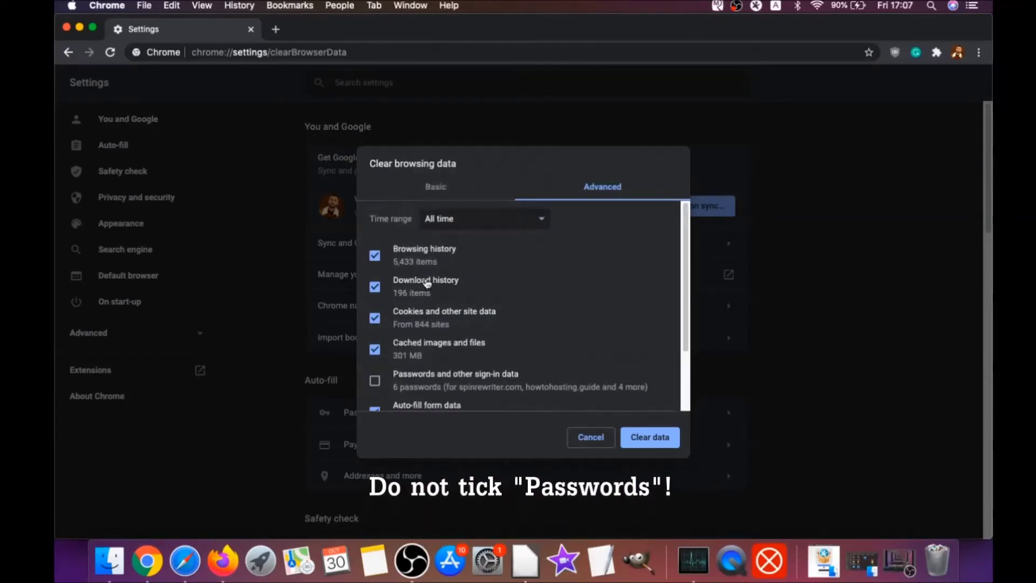
{"action": "scroll", "coordinate": [426, 286], "scroll_direction": "down", "scroll_amount": 3}
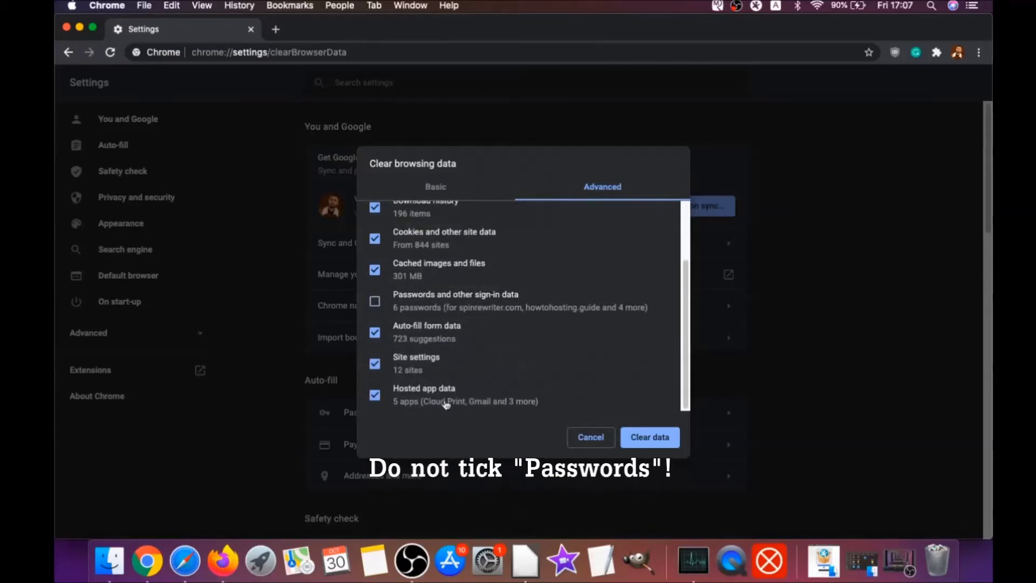
{"action": "left_click", "coordinate": [645, 440]}
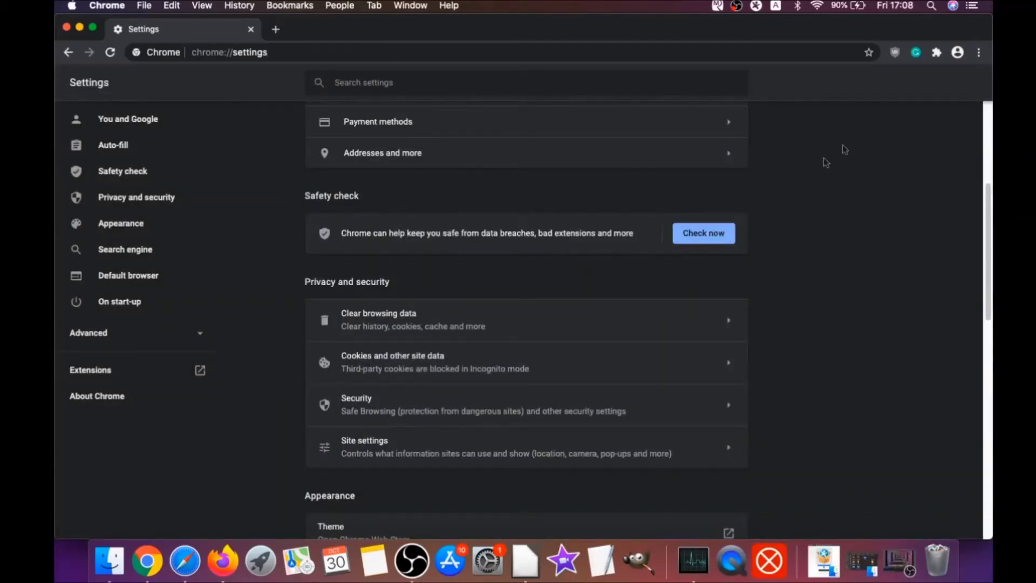
{"action": "left_click", "coordinate": [978, 53]}
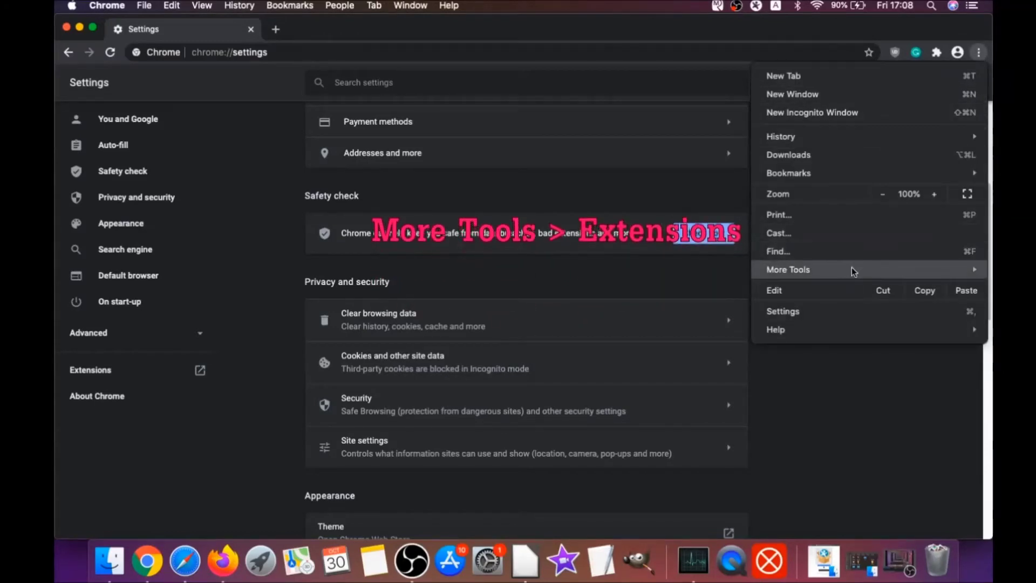
- Remove the uBlock Origin extension from Chrome and minimise the browser window
{"action": "mouse_move", "coordinate": [854, 272]}
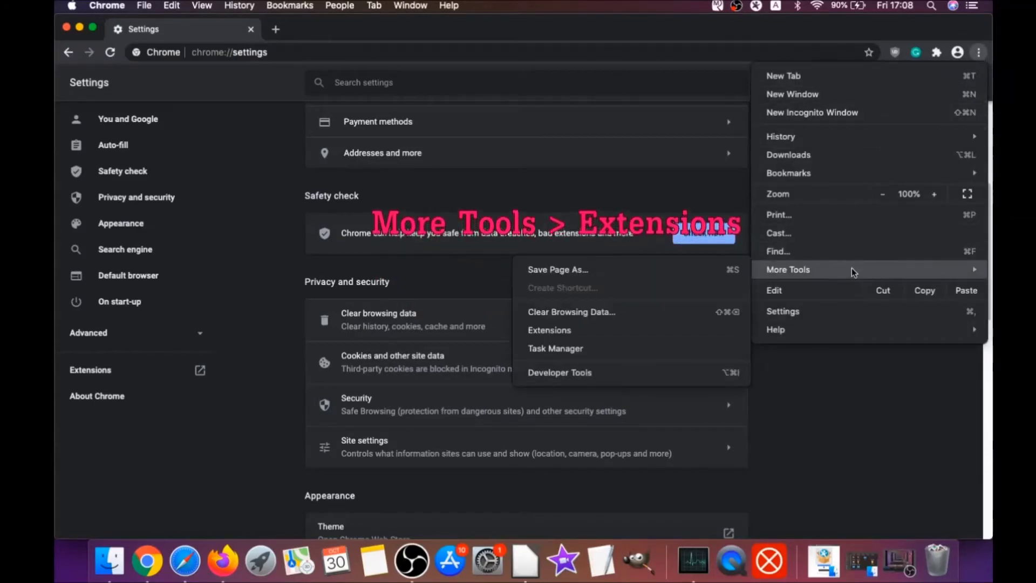
{"action": "left_click", "coordinate": [572, 330]}
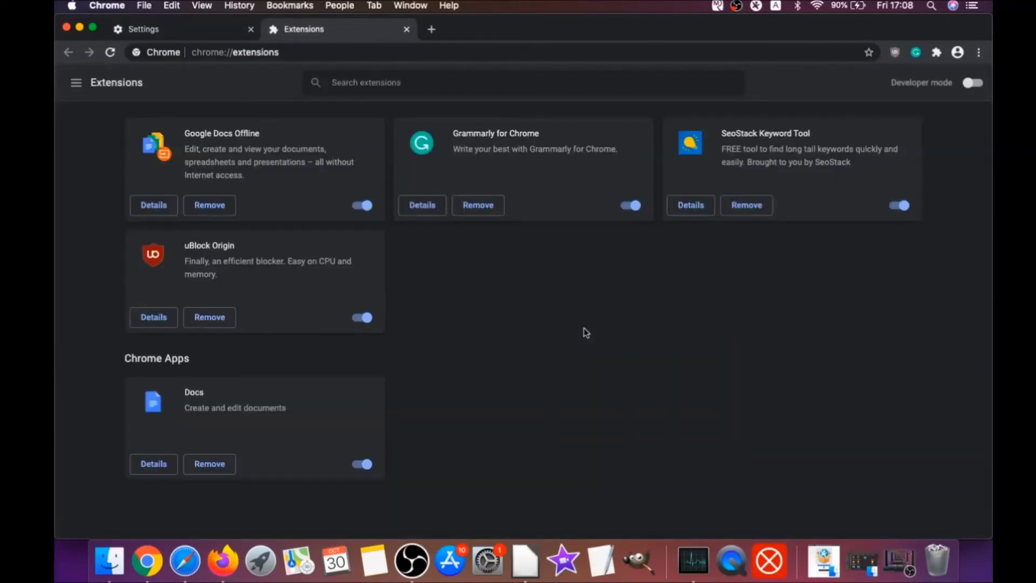
{"action": "left_click", "coordinate": [203, 319]}
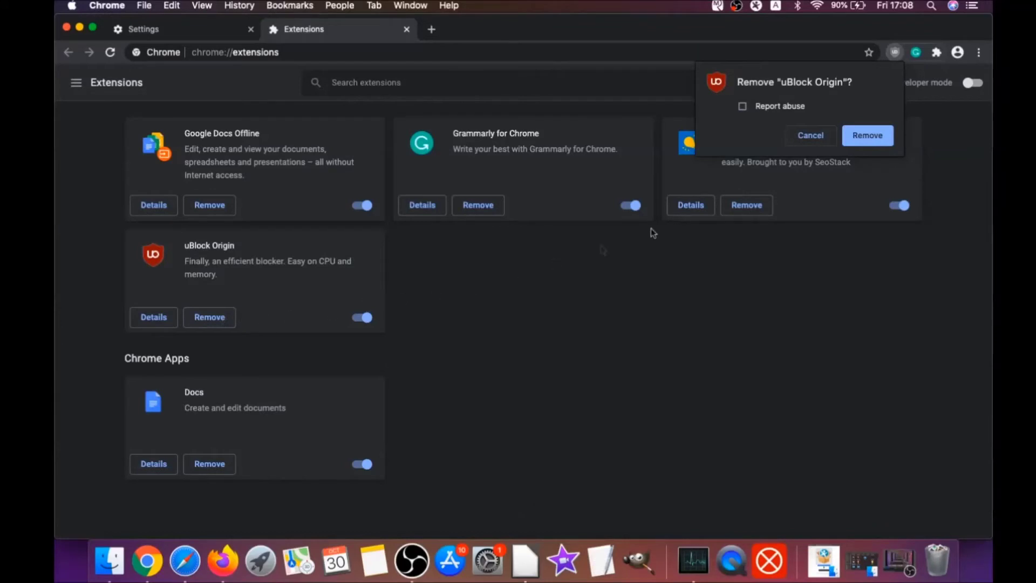
{"action": "left_click", "coordinate": [881, 135]}
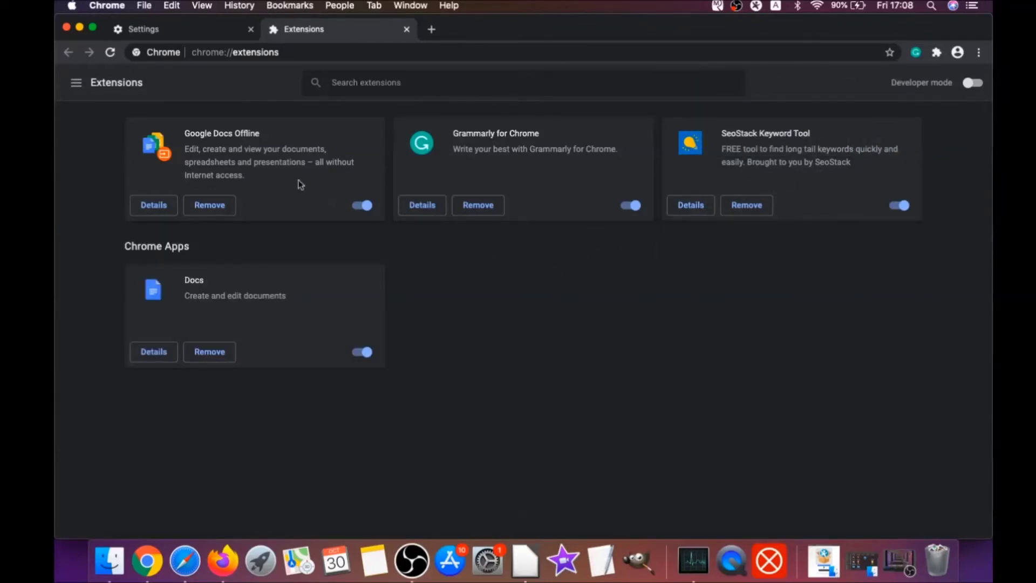
{"action": "left_click", "coordinate": [79, 27]}
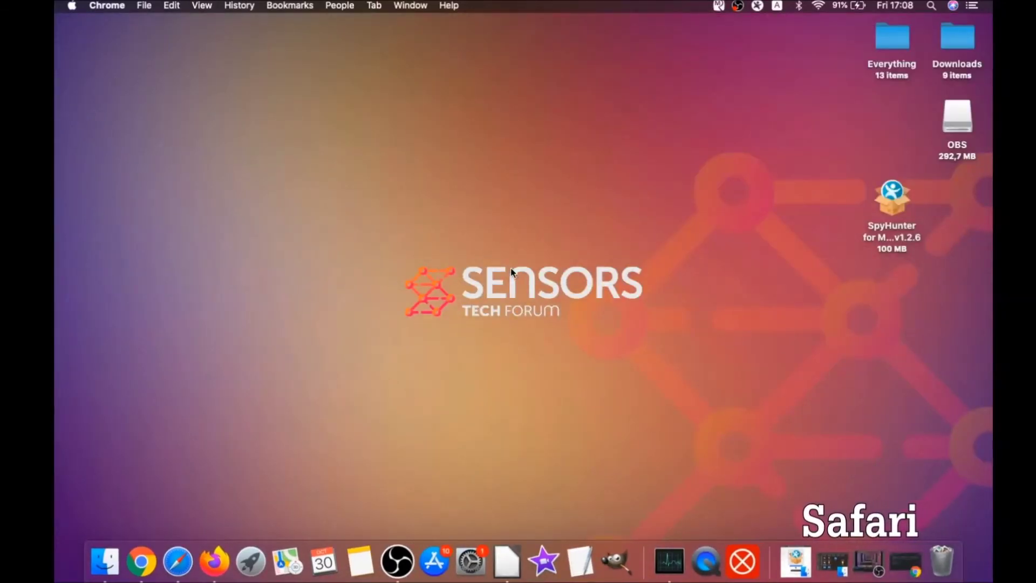
- Launch Safari and open its Preferences from the Safari menu
{"action": "left_click", "coordinate": [177, 562]}
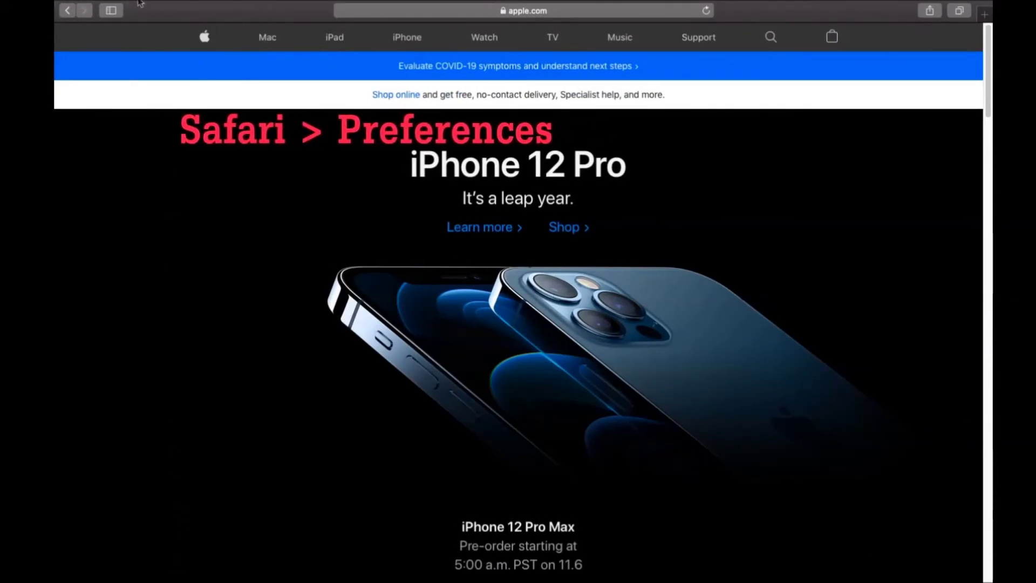
{"action": "mouse_move", "coordinate": [141, 2]}
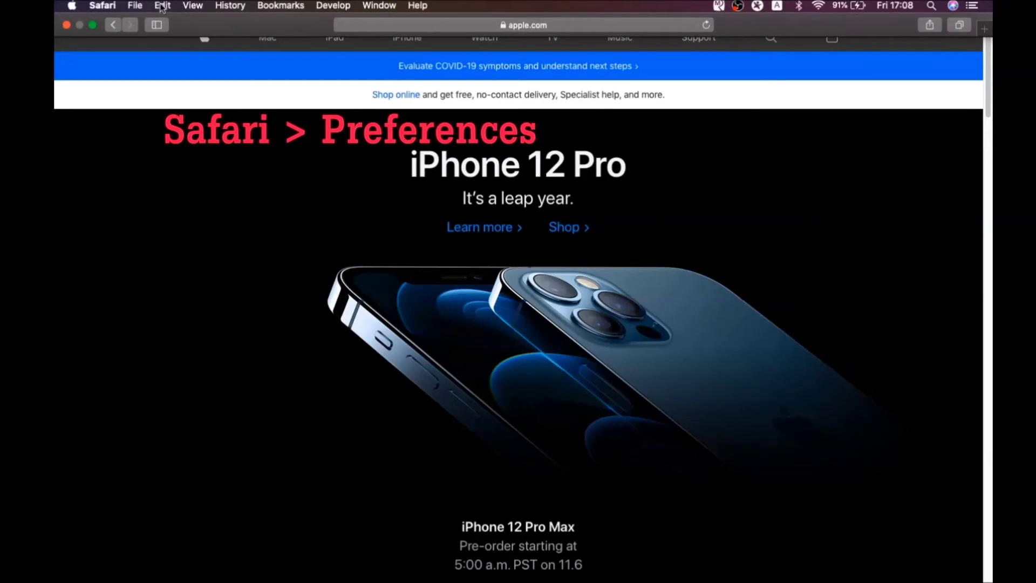
{"action": "left_click", "coordinate": [101, 6]}
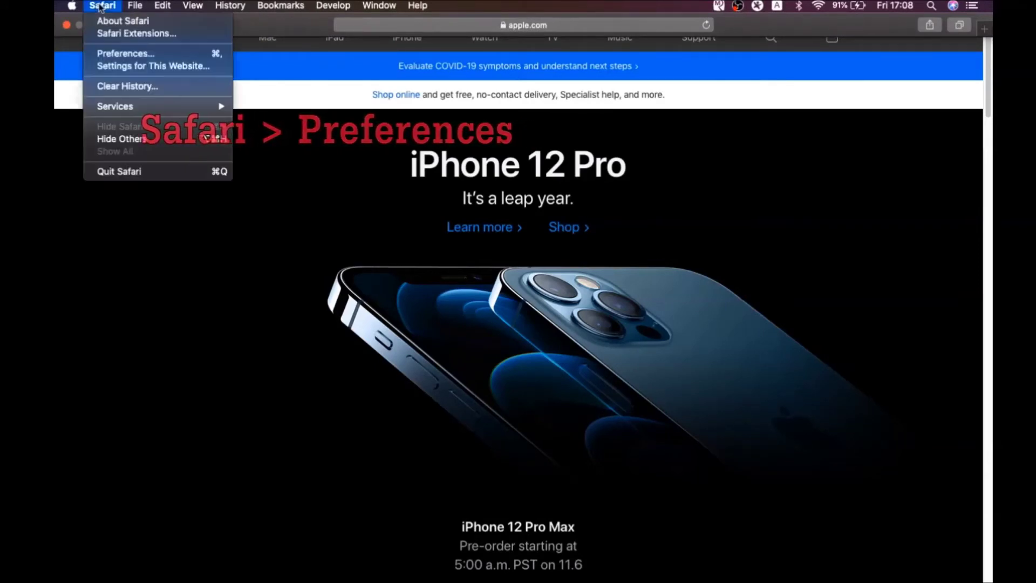
{"action": "left_click", "coordinate": [130, 56]}
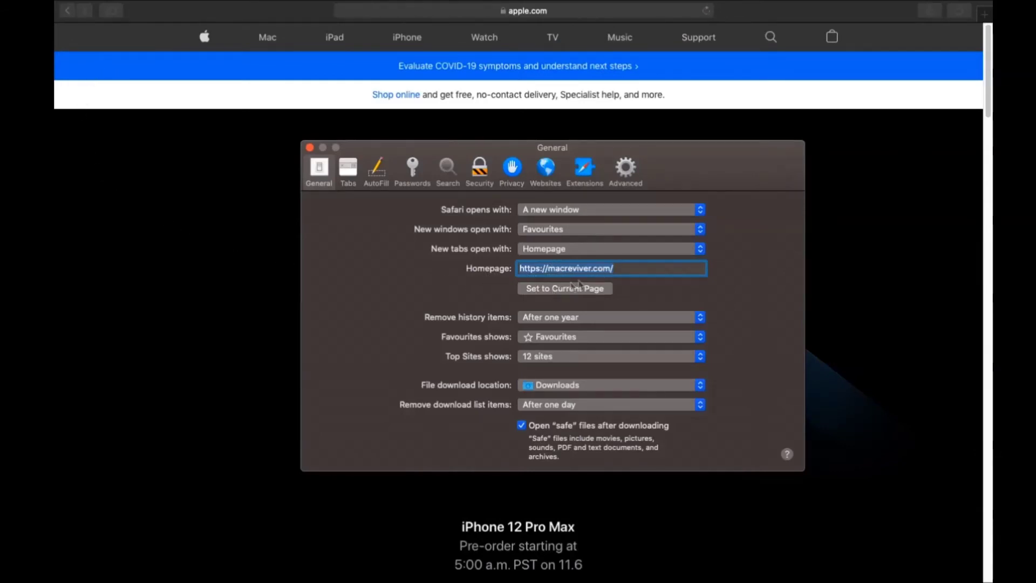
- Commit apple.com as the homepage and switch Safari's search engine from Yahoo to Google
{"action": "left_click", "coordinate": [615, 269]}
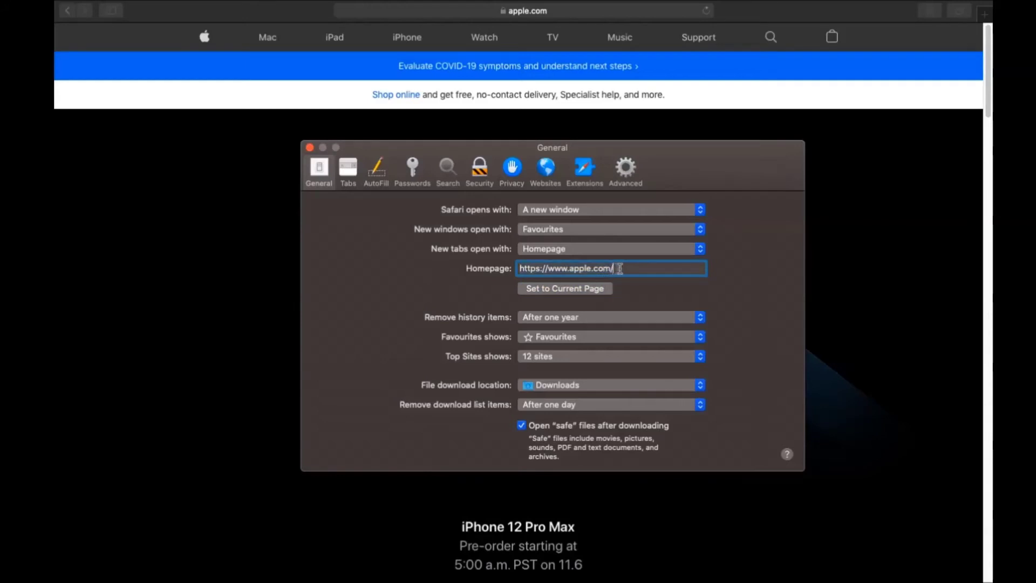
{"action": "left_click", "coordinate": [448, 167]}
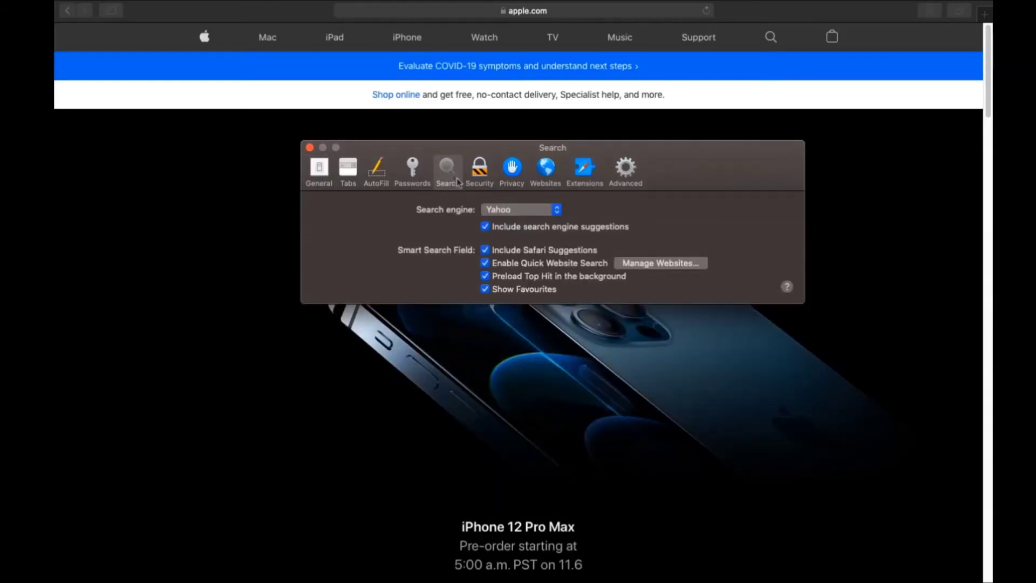
{"action": "left_click", "coordinate": [508, 211]}
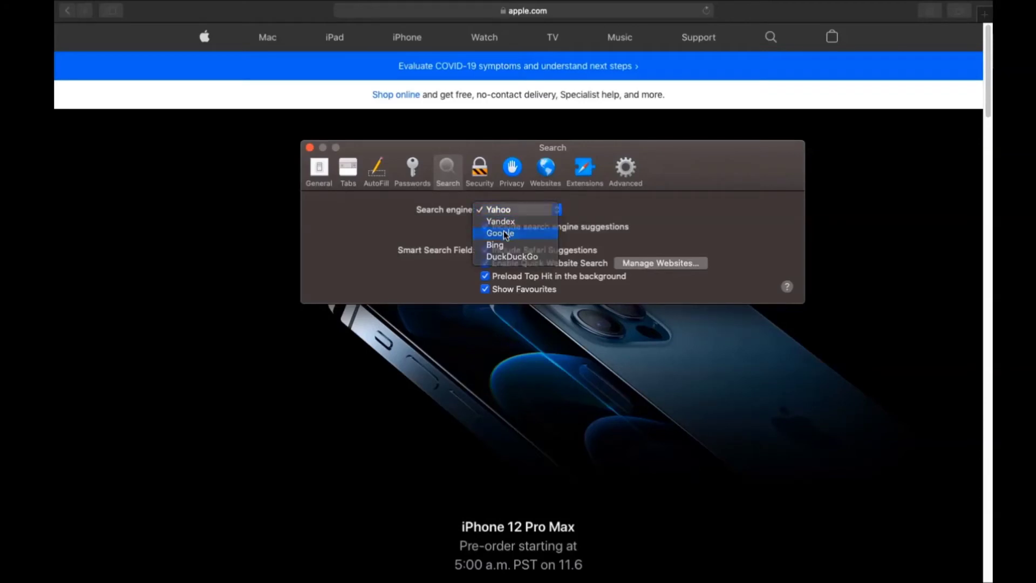
{"action": "left_click", "coordinate": [508, 238]}
- Uninstall the Porn Block Plus Safari extension and reveal its app in Finder
{"action": "left_click", "coordinate": [582, 174]}
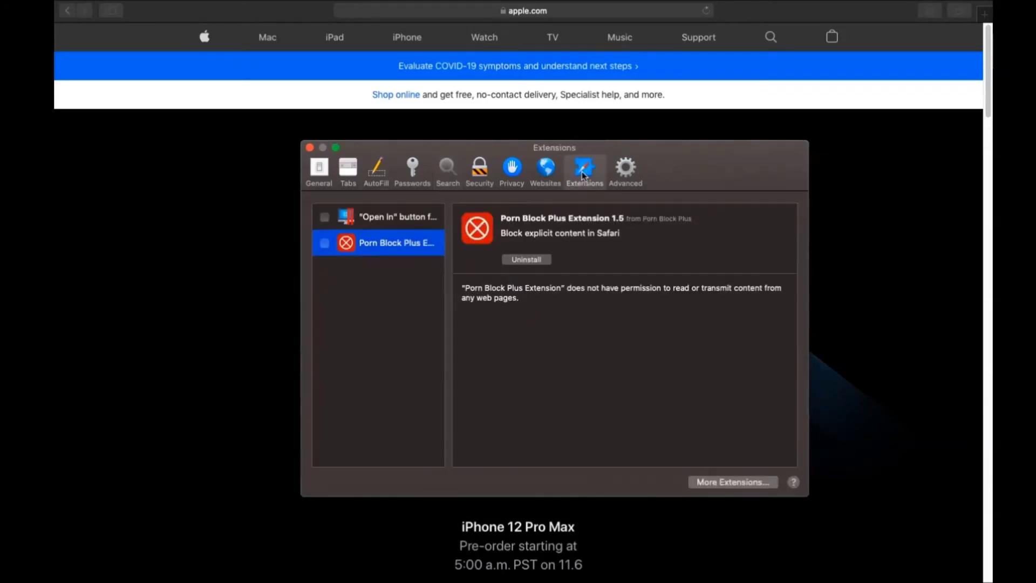
{"action": "left_click", "coordinate": [522, 260]}
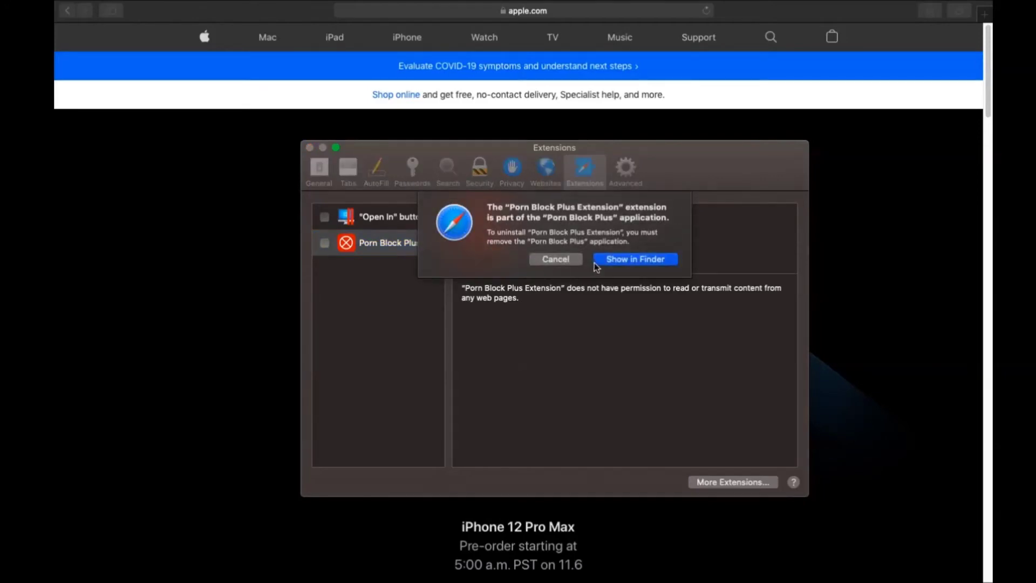
{"action": "left_click", "coordinate": [598, 262]}
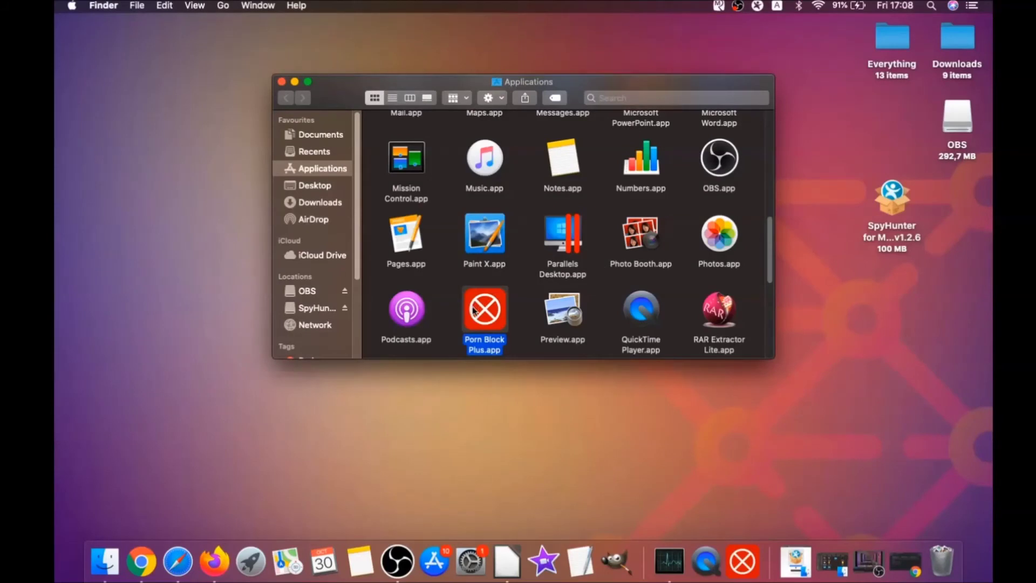
- Drag Porn Block Plus.app to the Bin, authorise with the account password, then close the Applications window
{"action": "left_click_drag", "start_coordinate": [473, 309], "coordinate": [942, 556]}
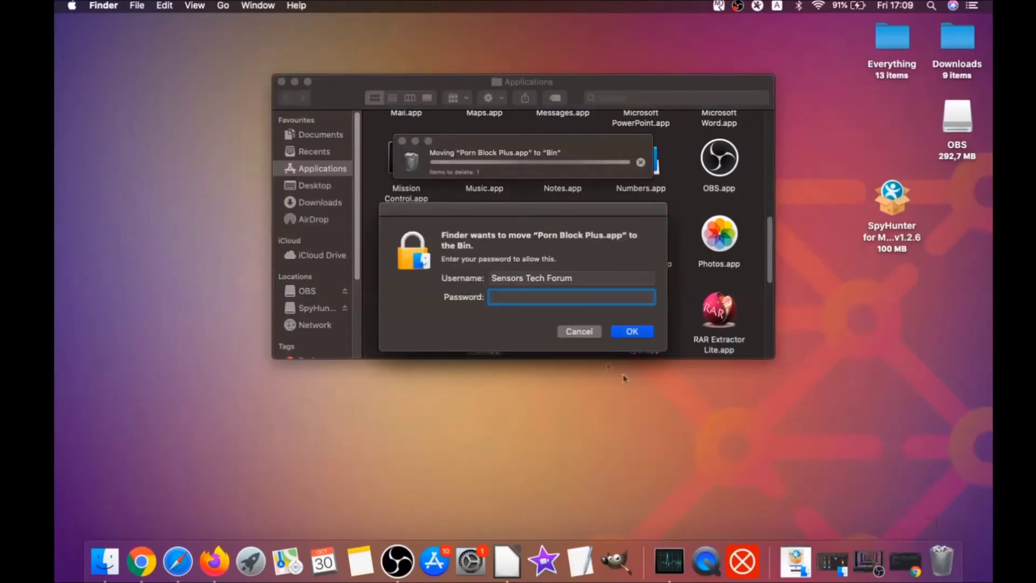
{"action": "type", "text": "****"}
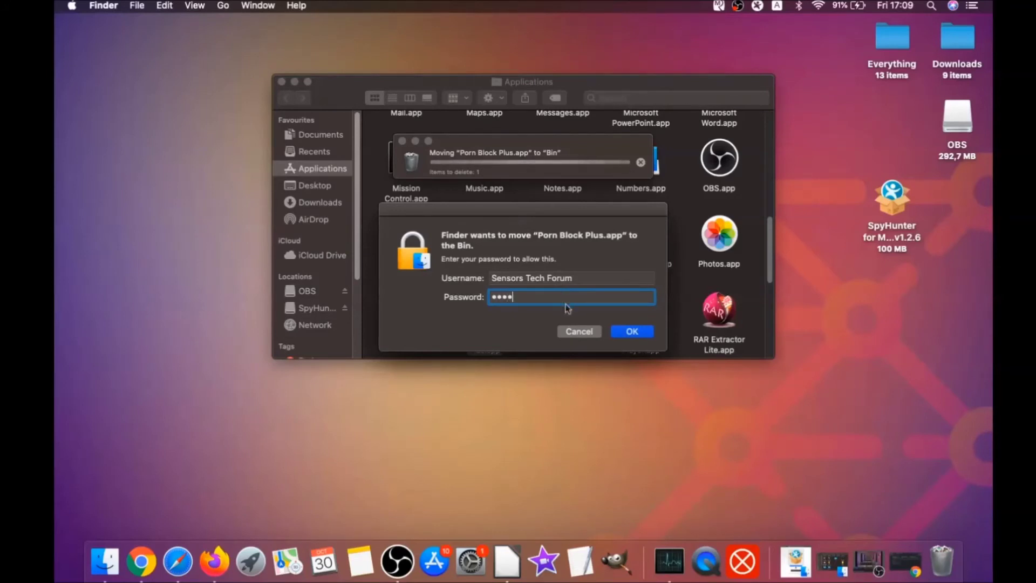
{"action": "type", "text": "***"}
{"action": "left_click", "coordinate": [623, 331]}
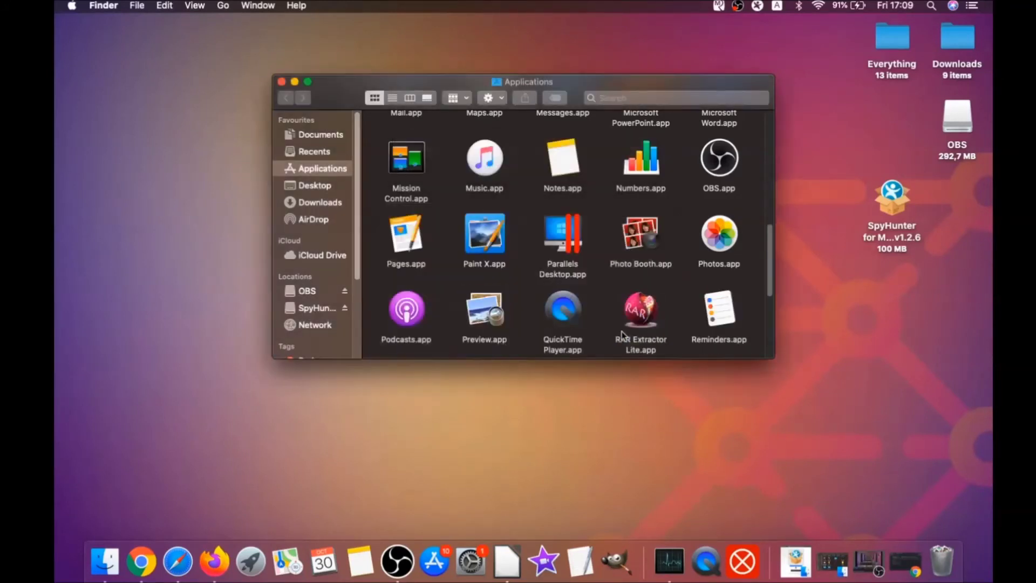
{"action": "left_click", "coordinate": [281, 82]}
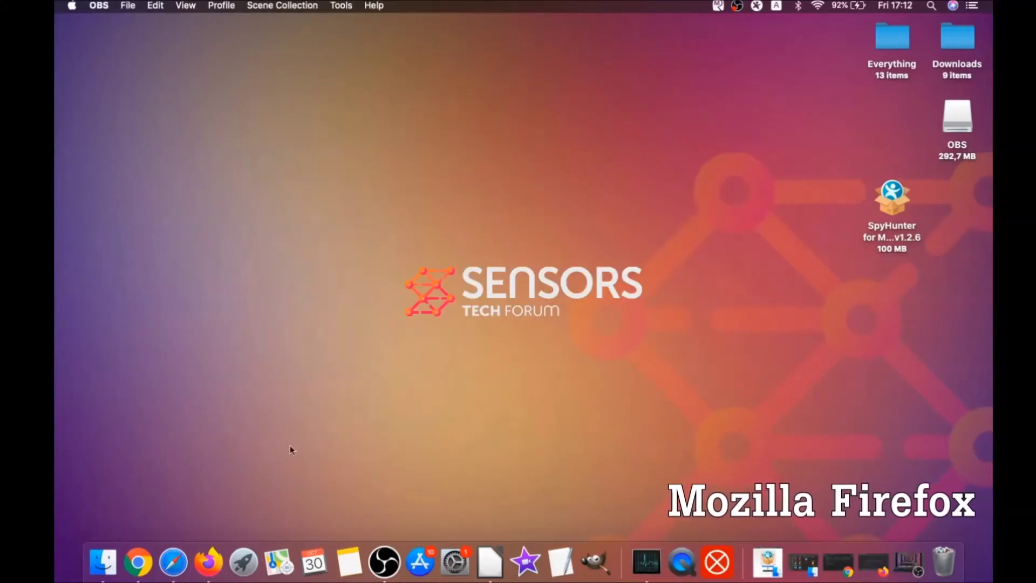
- Launch Firefox, open the Add-ons Manager, and disable Superpowers for Instagram and alice gear dice
{"action": "left_click", "coordinate": [209, 561]}
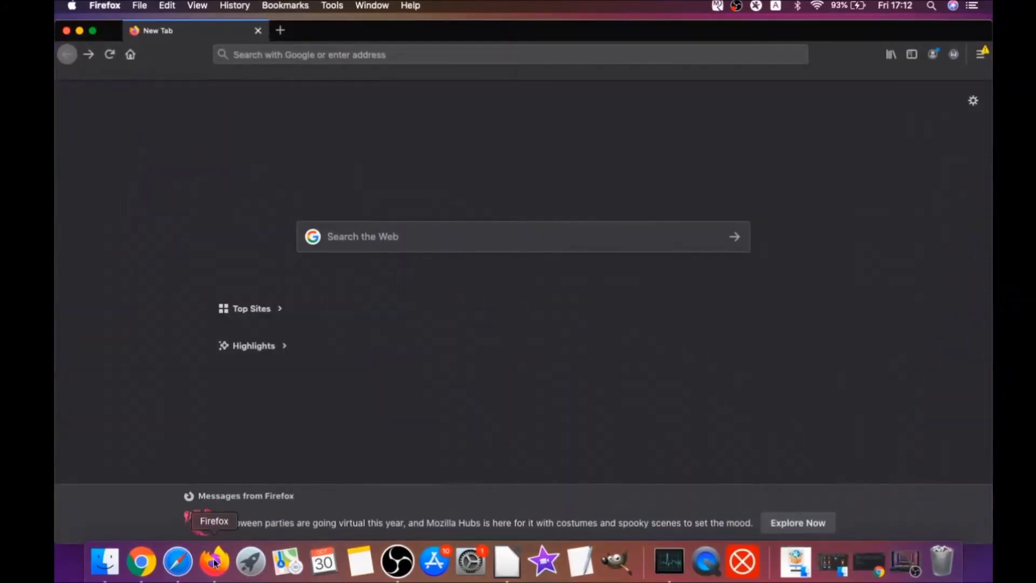
{"action": "left_click", "coordinate": [980, 55]}
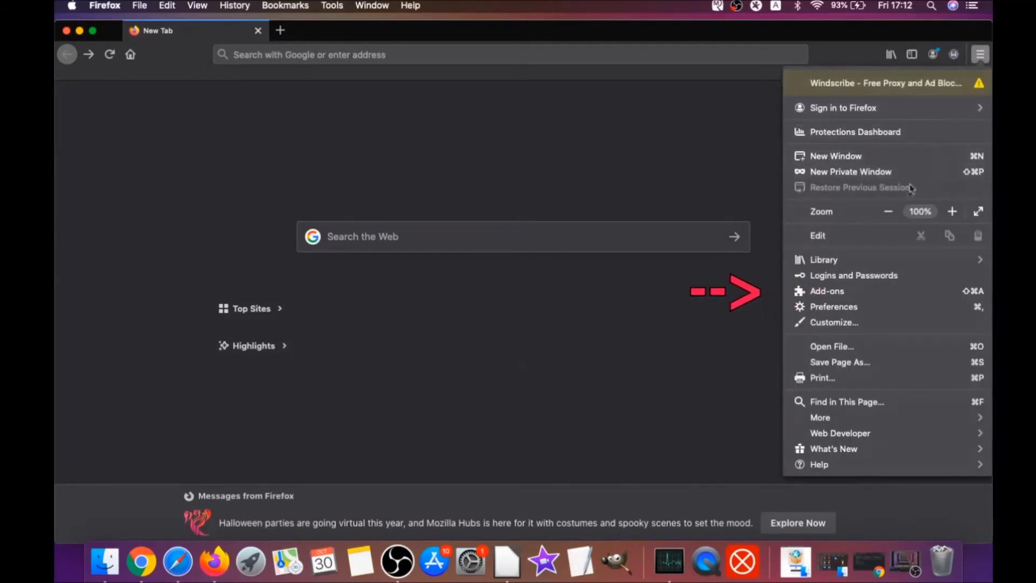
{"action": "left_click", "coordinate": [855, 293]}
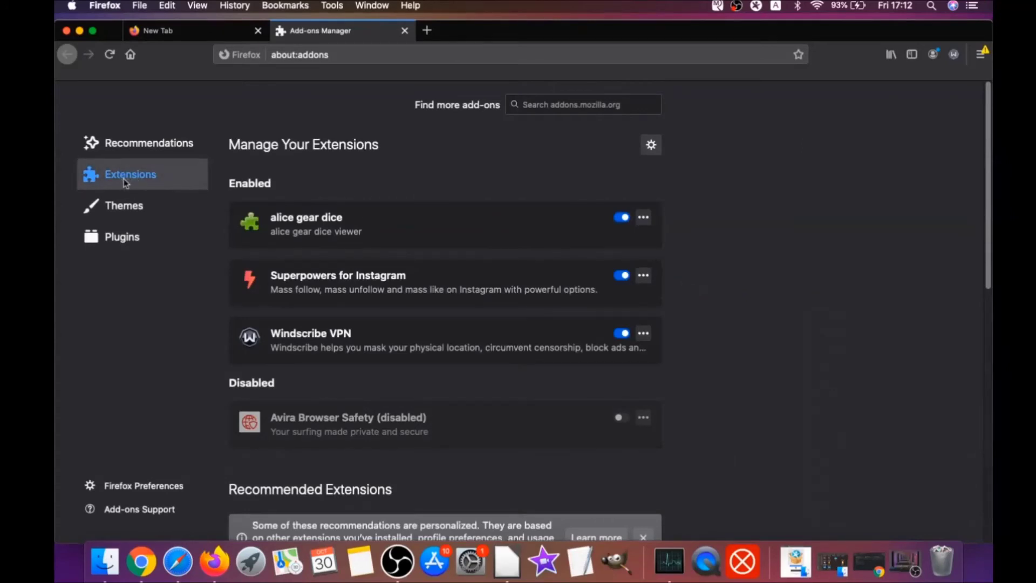
{"action": "left_click", "coordinate": [623, 276]}
{"action": "left_click", "coordinate": [625, 218]}
- Remove the alice gear dice and Superpowers for Instagram extensions, confirming each removal
{"action": "left_click", "coordinate": [641, 218]}
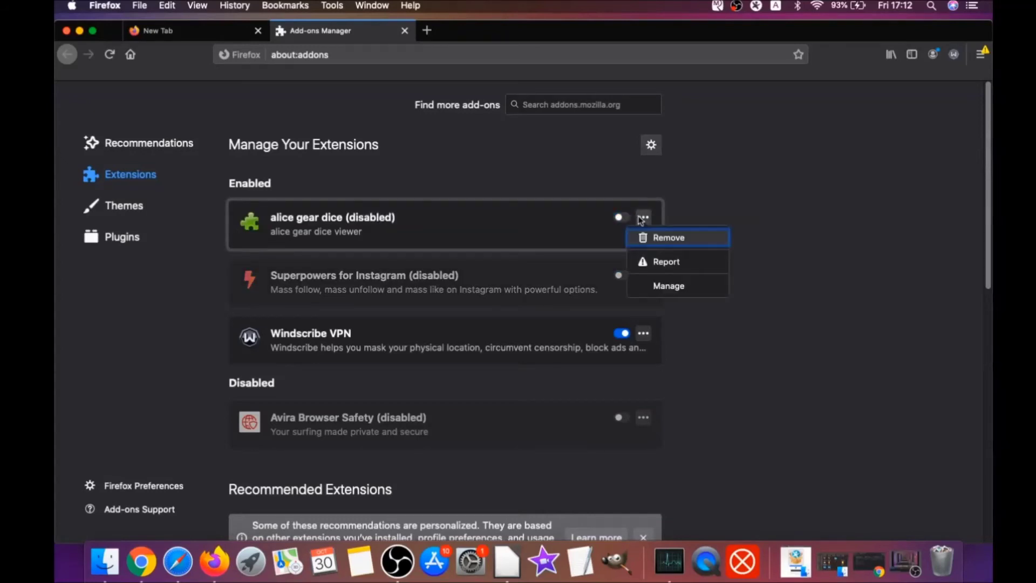
{"action": "left_click", "coordinate": [658, 241]}
{"action": "left_click", "coordinate": [588, 150]}
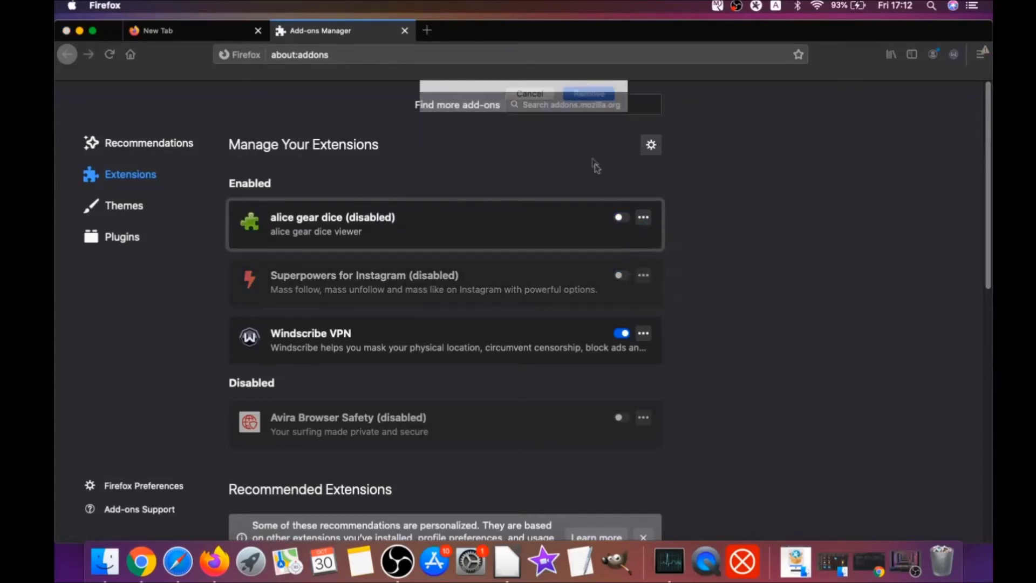
{"action": "left_click", "coordinate": [643, 259]}
{"action": "left_click", "coordinate": [652, 279]}
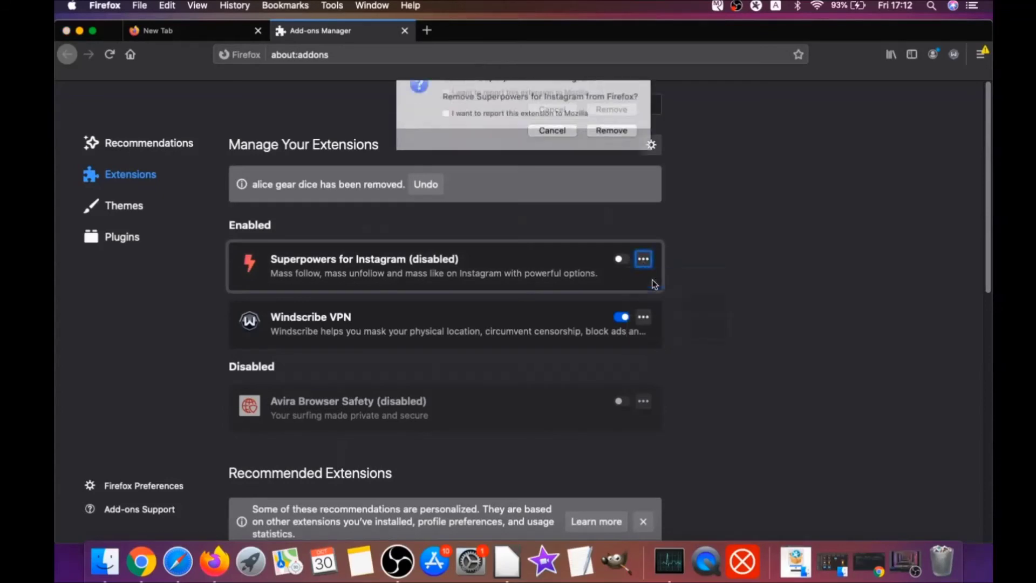
{"action": "left_click", "coordinate": [611, 145]}
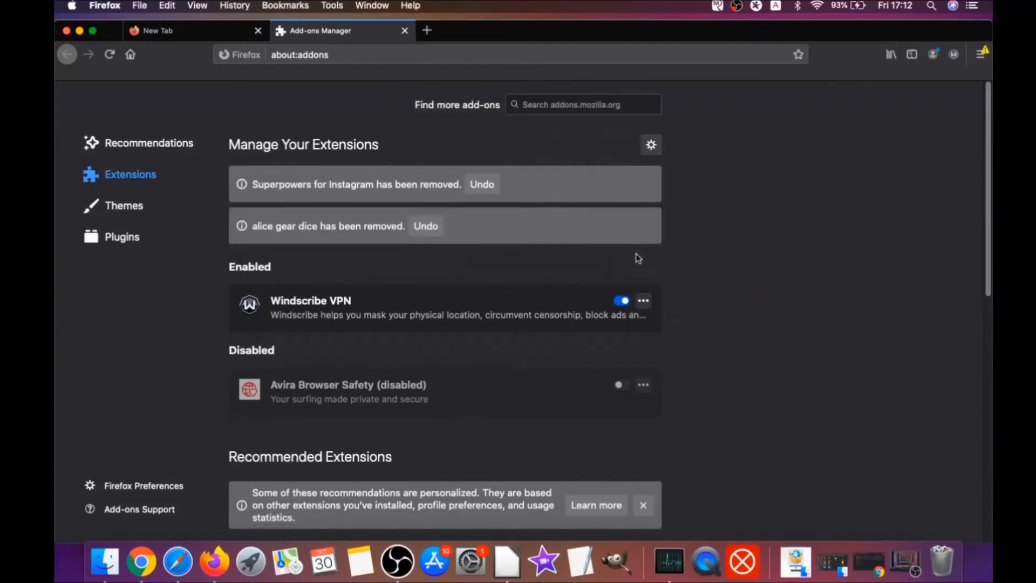
- Load about:support and use Refresh Firefox to reset it to defaults, removing add-ons
{"action": "left_click", "coordinate": [312, 56]}
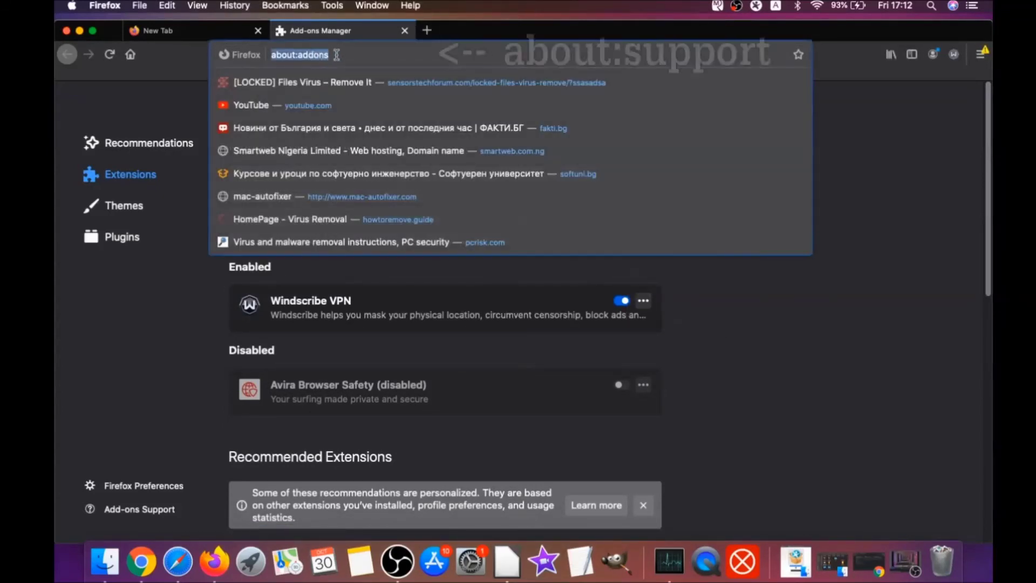
{"action": "type", "text": "a"}
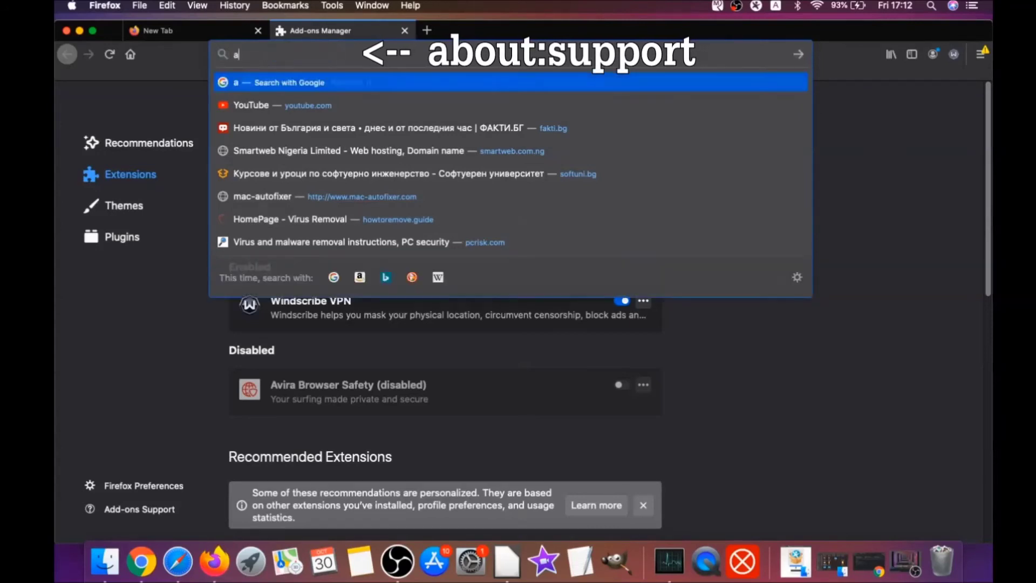
{"action": "type", "text": "bout:support"}
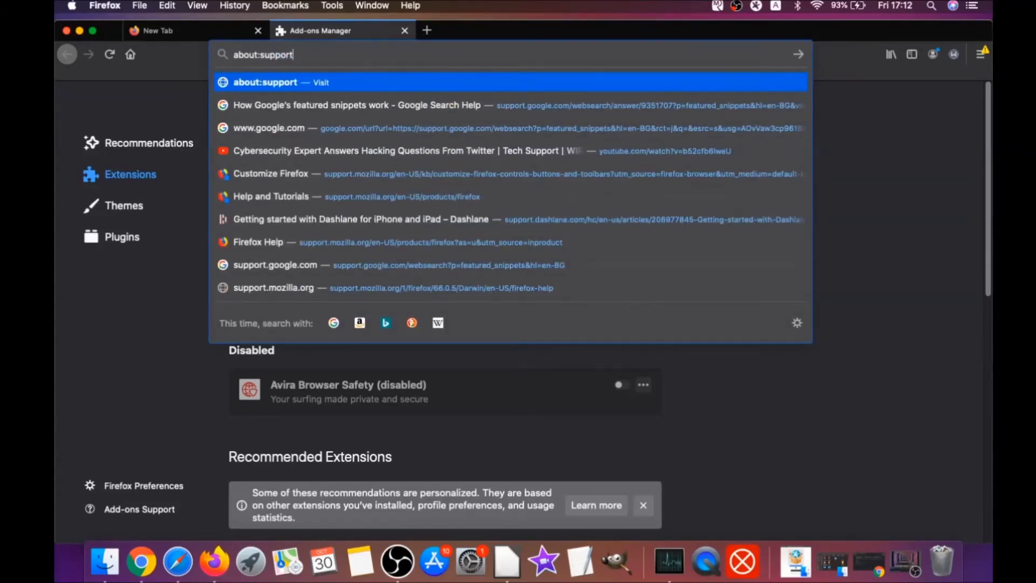
{"action": "key", "text": "Return"}
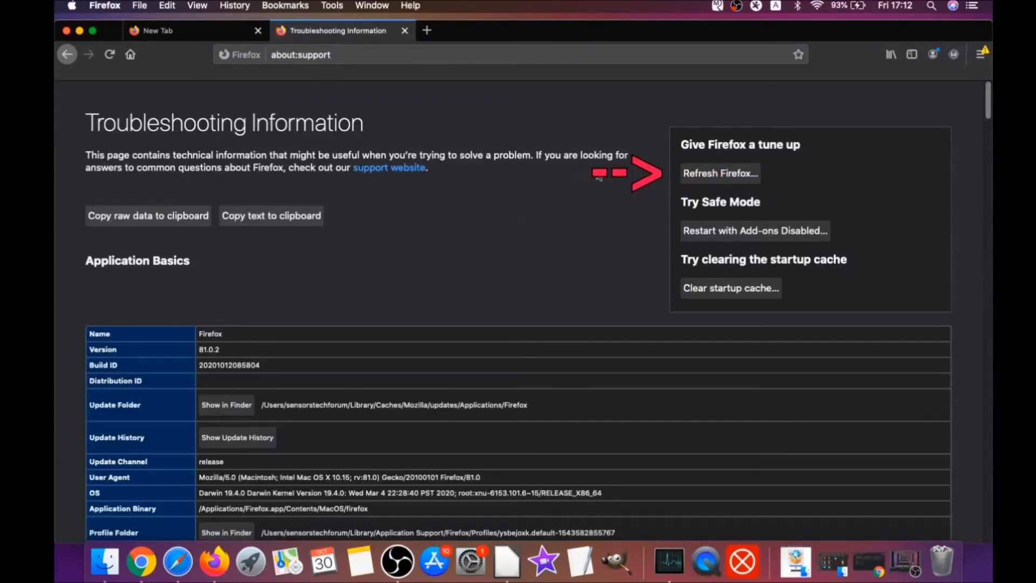
{"action": "left_click", "coordinate": [720, 176]}
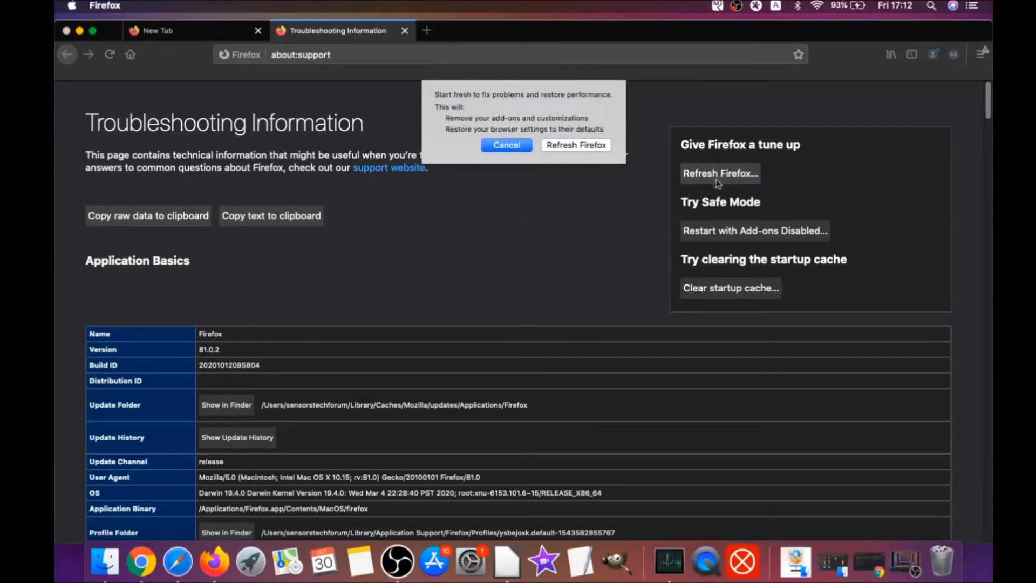
{"action": "left_click", "coordinate": [576, 146]}
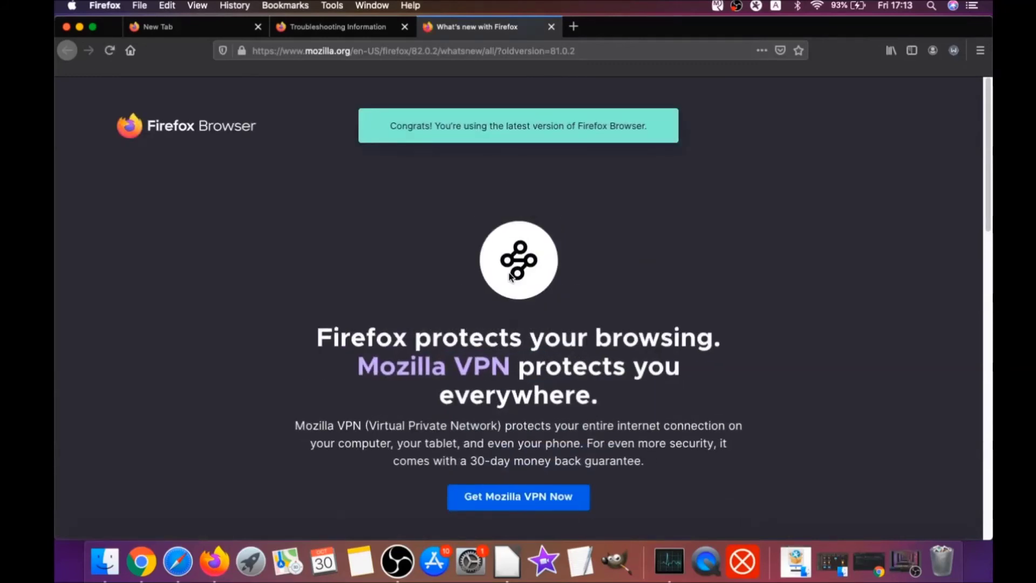
{"action": "left_click_drag", "start_coordinate": [391, 125], "coordinate": [643, 125]}
{"action": "scroll", "coordinate": [502, 264], "scroll_direction": "down", "scroll_amount": 3}
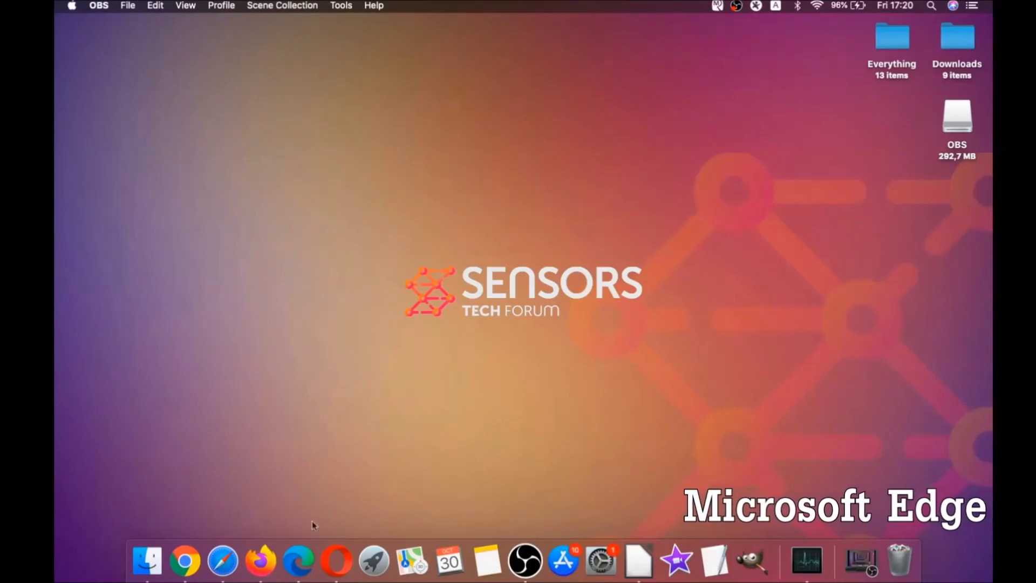
- Clear Edge's browsing data for All time, including autofill form data, via edge://settings/clearBrowserData, then close the window
{"action": "left_click", "coordinate": [298, 556]}
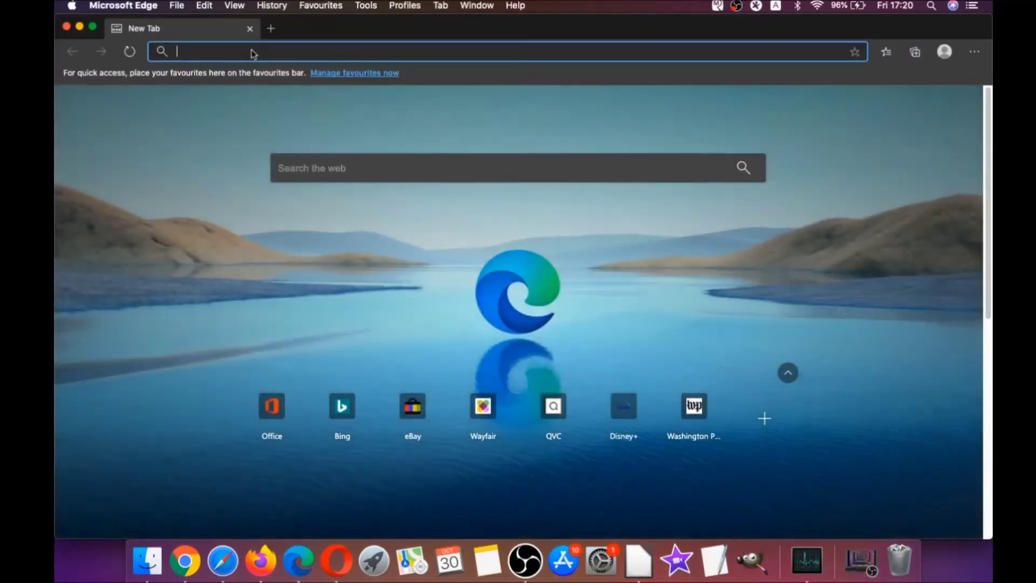
{"action": "type", "text": "edge://"}
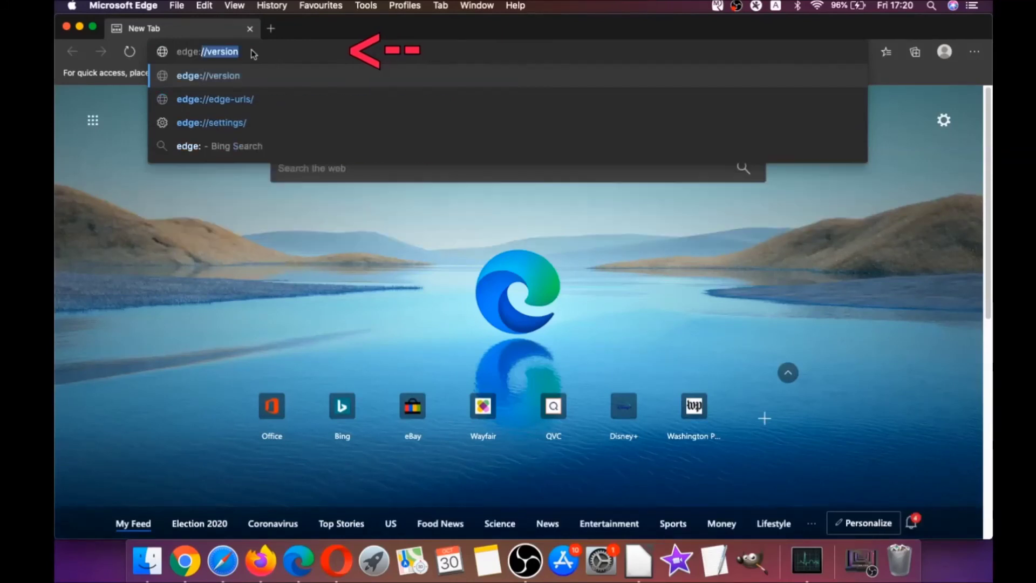
{"action": "type", "text": "settings"}
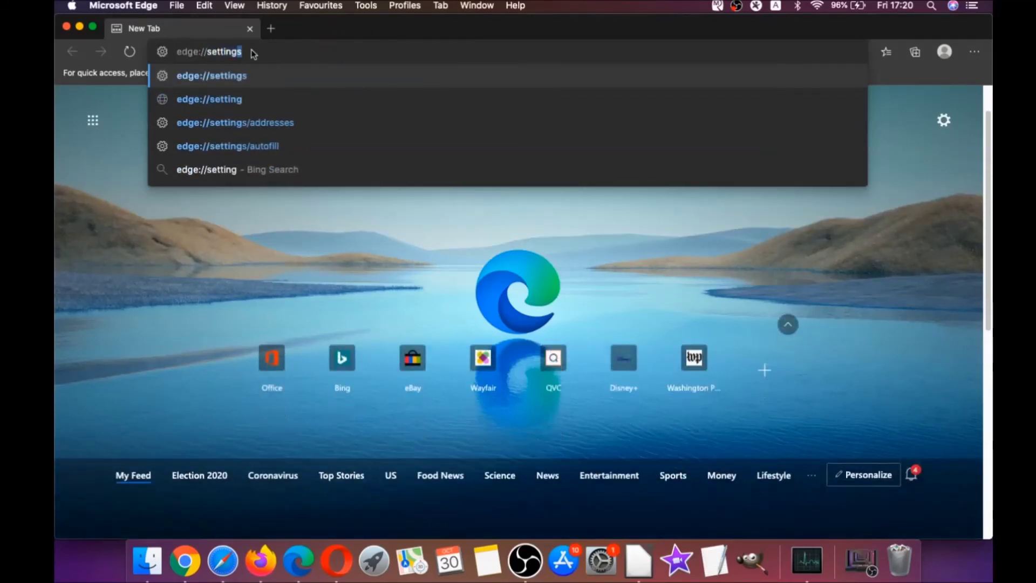
{"action": "type", "text": "/clea"}
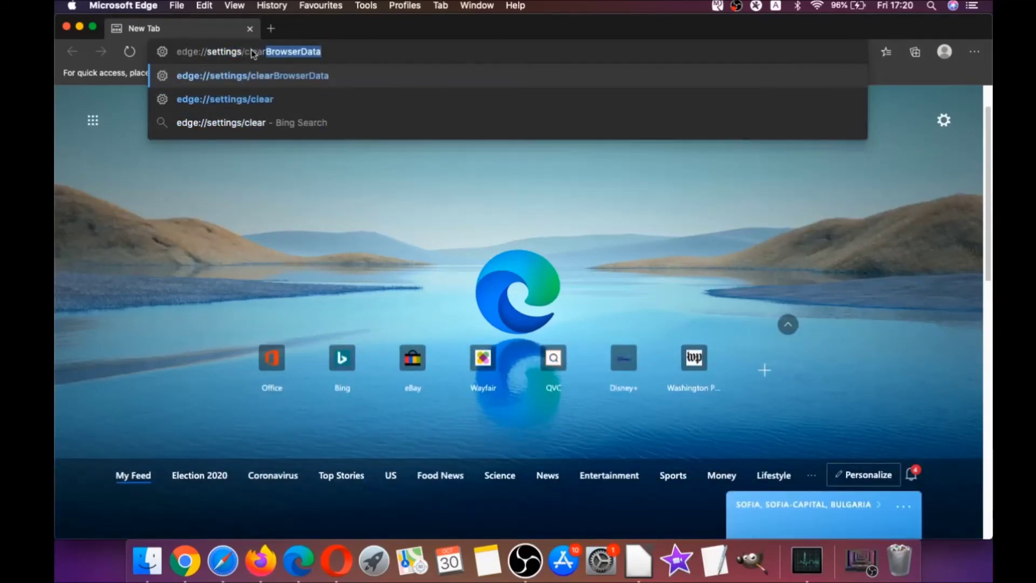
{"action": "type", "text": "r"}
{"action": "key", "text": "Return"}
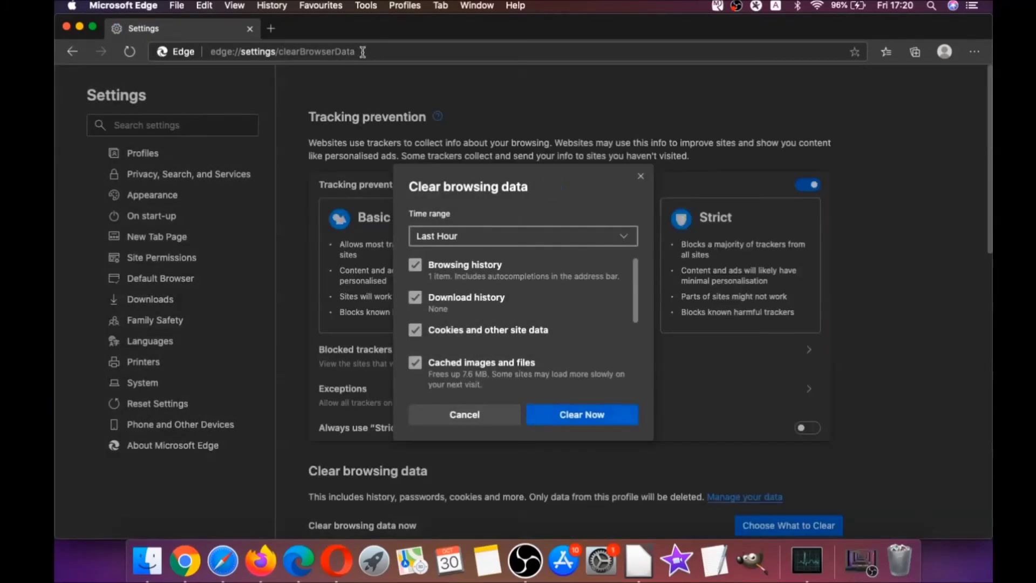
{"action": "left_click", "coordinate": [480, 237]}
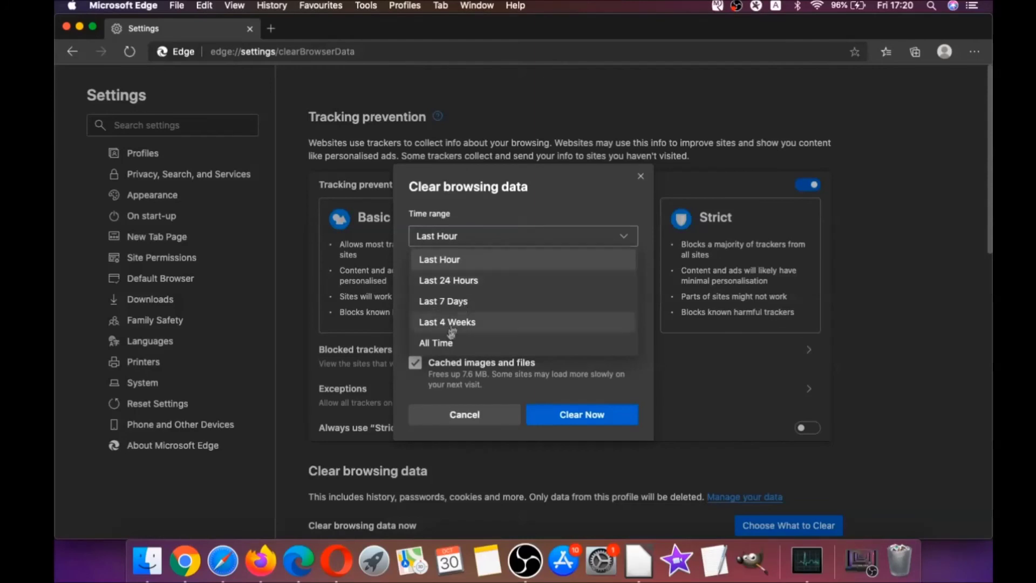
{"action": "left_click", "coordinate": [445, 344]}
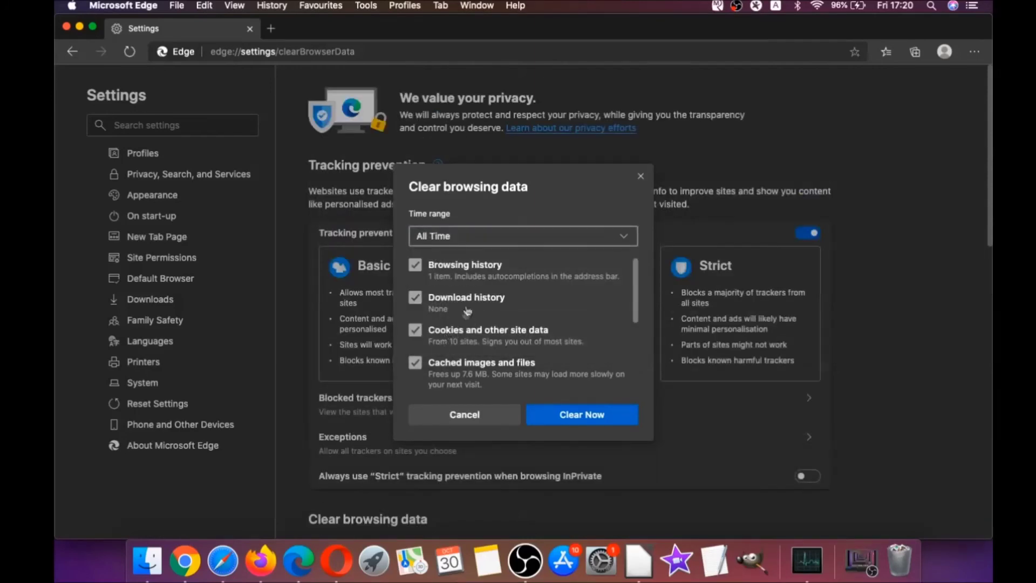
{"action": "scroll", "coordinate": [474, 302], "scroll_direction": "down", "scroll_amount": 5}
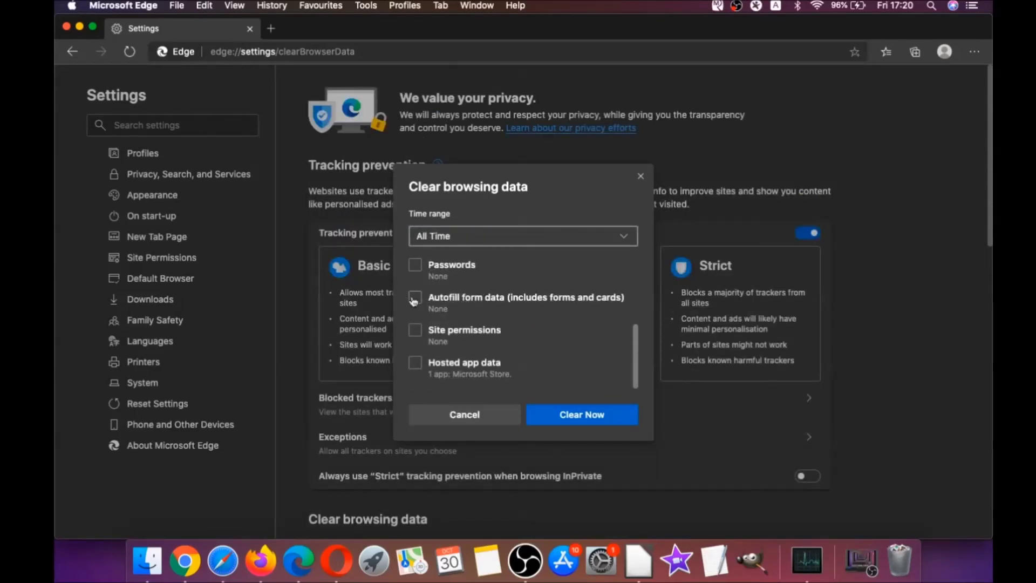
{"action": "left_click", "coordinate": [415, 298]}
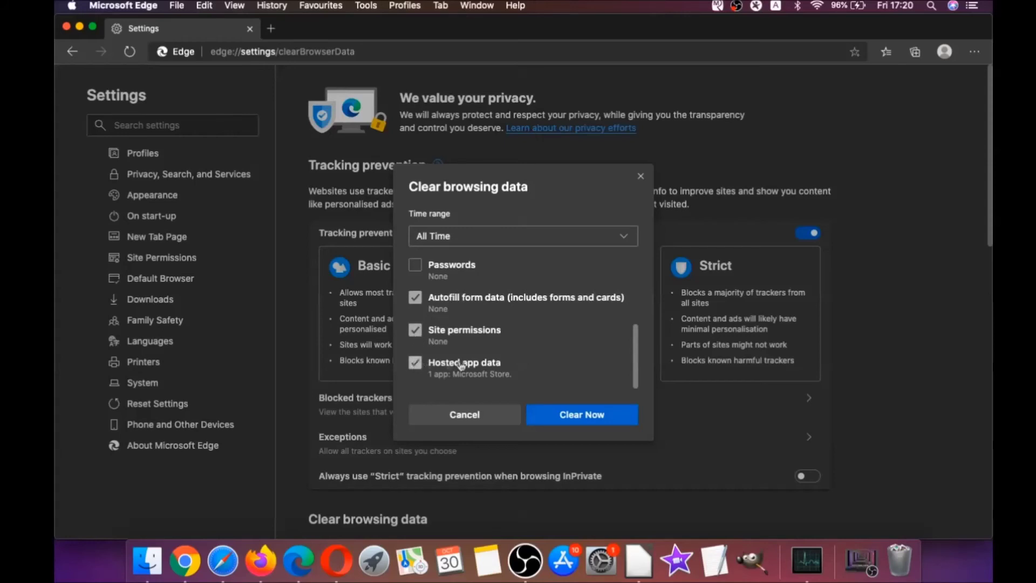
{"action": "left_click", "coordinate": [566, 414]}
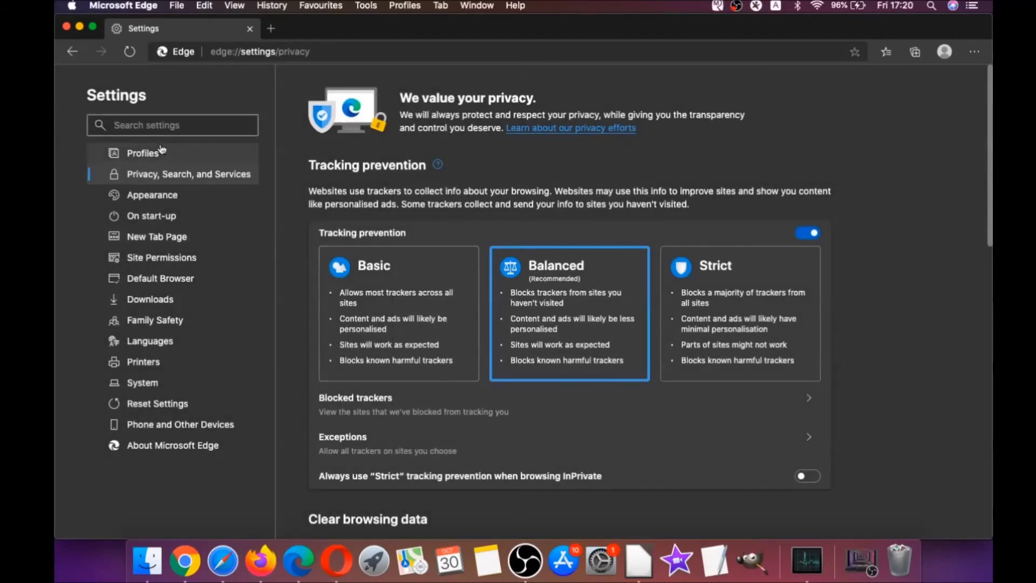
{"action": "left_click", "coordinate": [67, 27]}
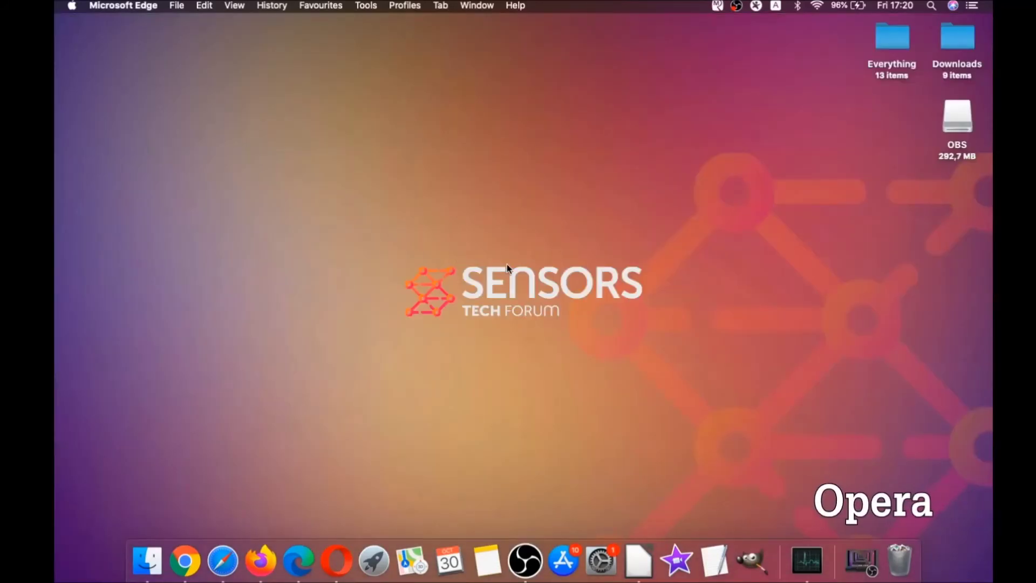
- Launch Opera full-screen and load the opera://settings/clearBrowserData page
{"action": "left_click", "coordinate": [343, 556]}
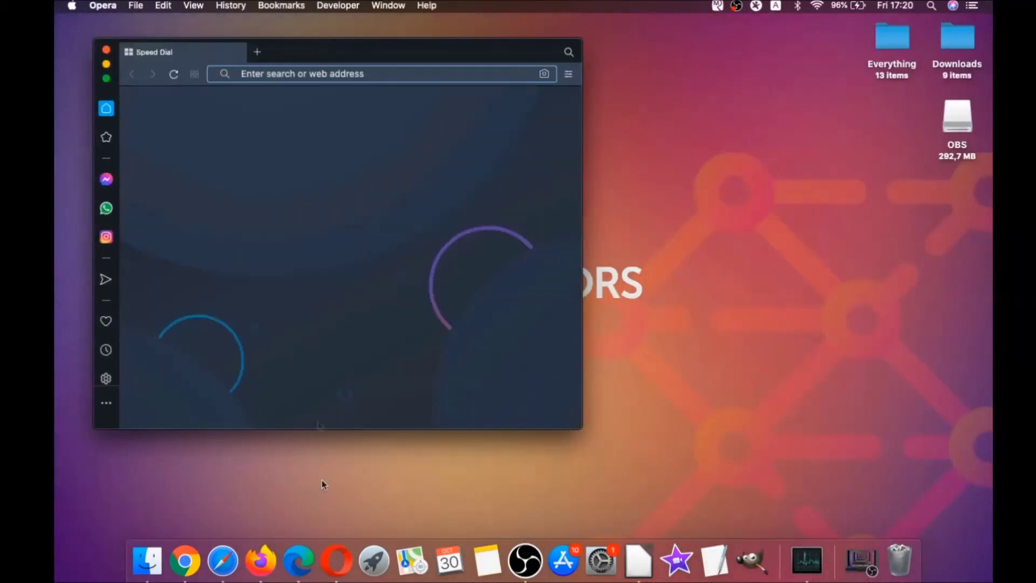
{"action": "left_click", "coordinate": [107, 78]}
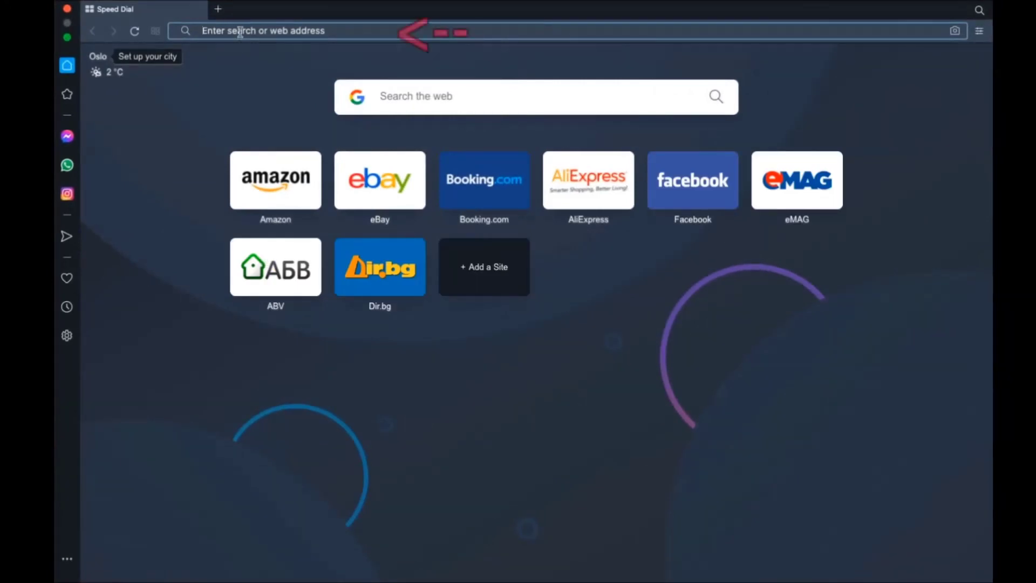
{"action": "left_click", "coordinate": [240, 31]}
{"action": "type", "text": "opera:"}
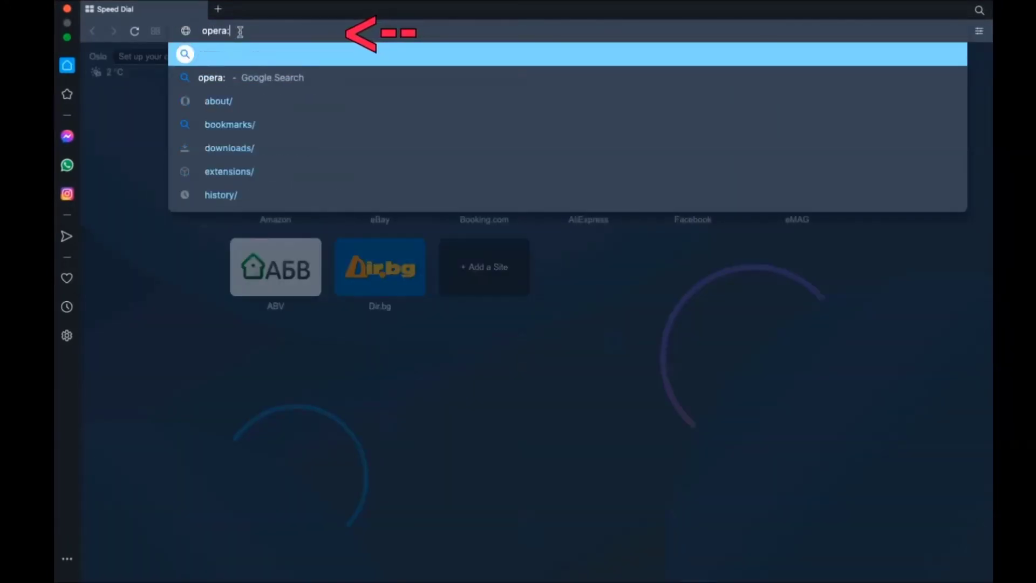
{"action": "type", "text": "//setting"}
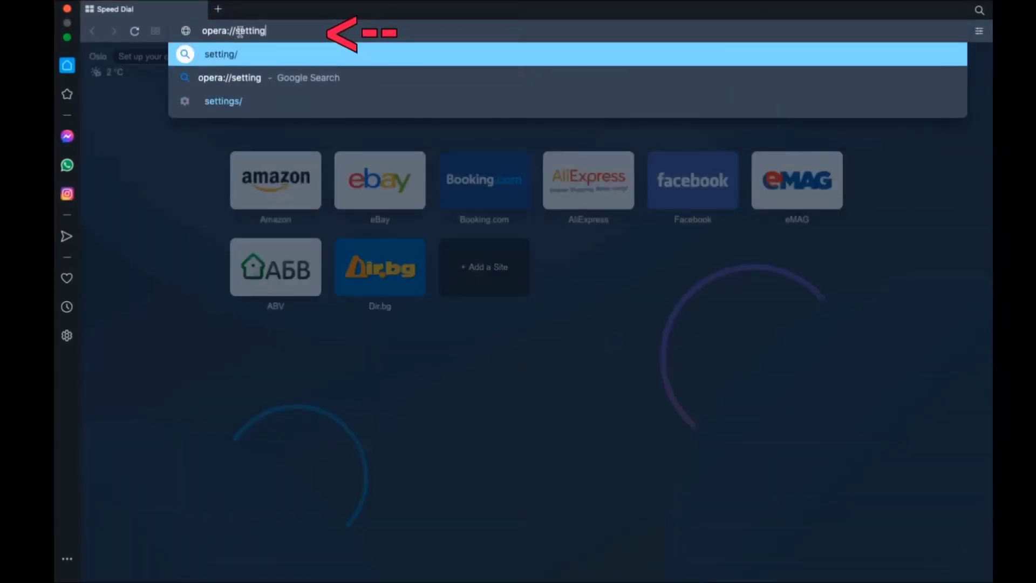
{"action": "type", "text": "s/clearBrowserData"}
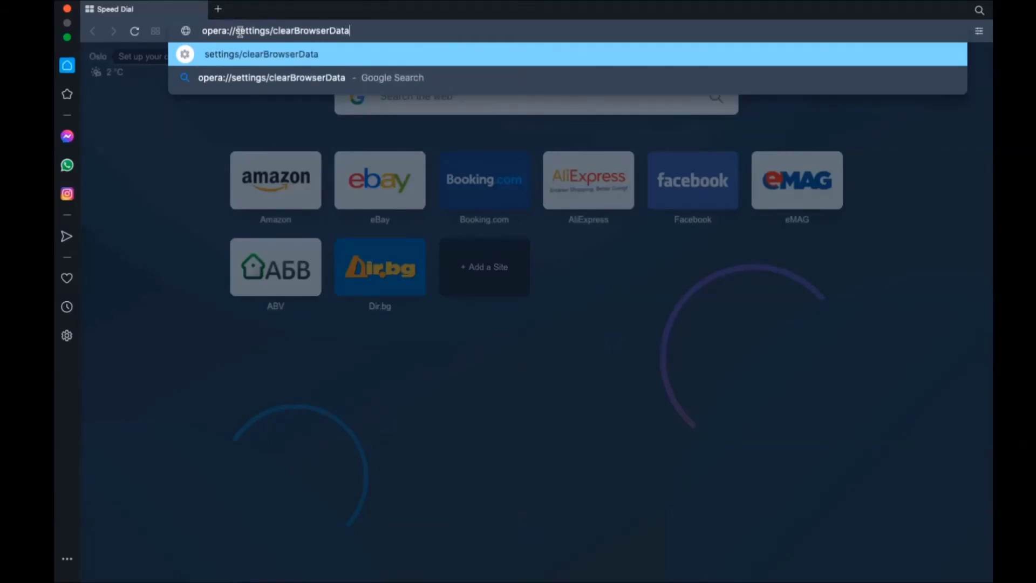
{"action": "key", "text": "Return"}
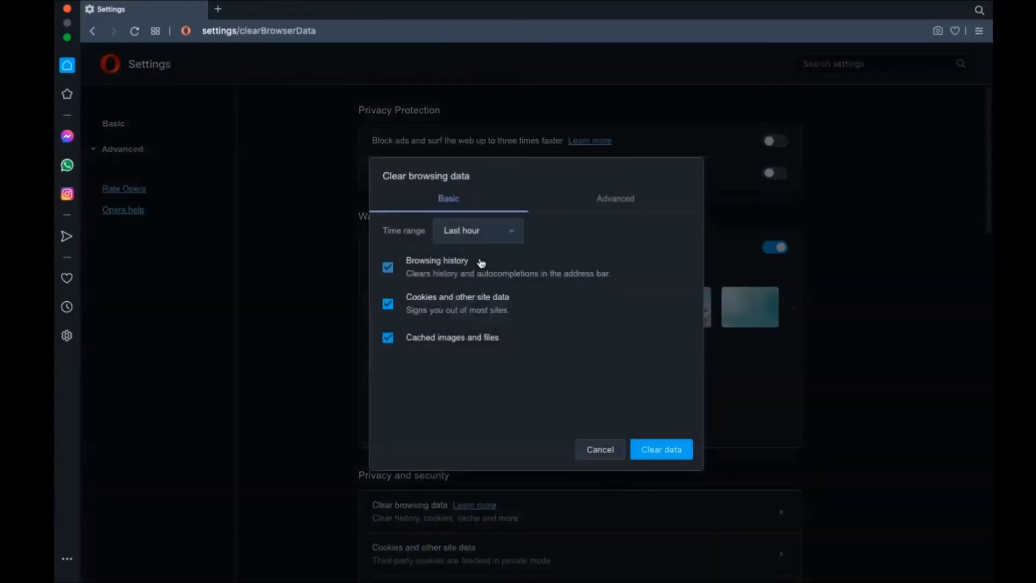
- On the Advanced tab, clear Opera's browsing data for All time, then close the window
{"action": "left_click", "coordinate": [494, 237]}
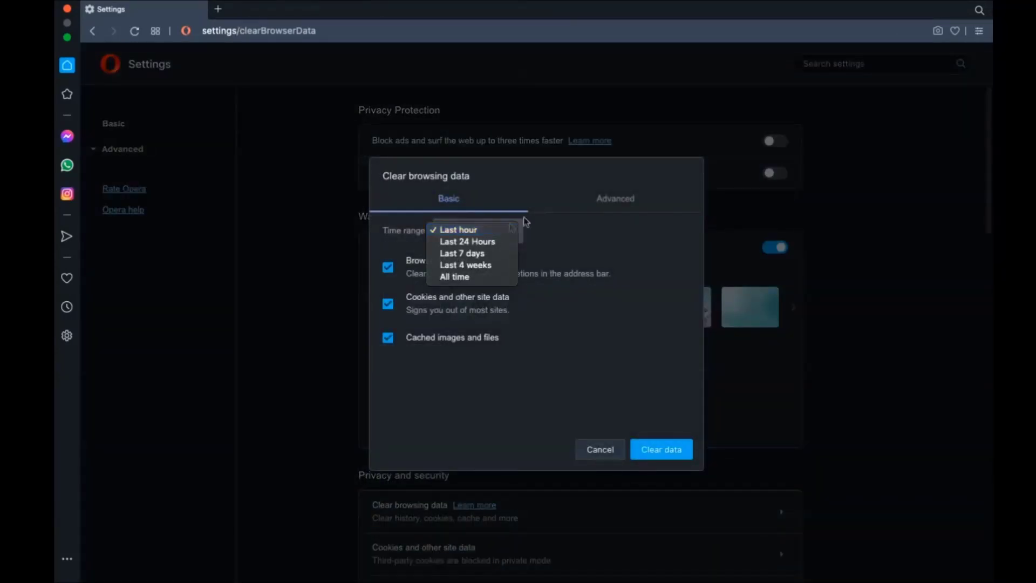
{"action": "left_click", "coordinate": [584, 203]}
{"action": "left_click", "coordinate": [613, 199]}
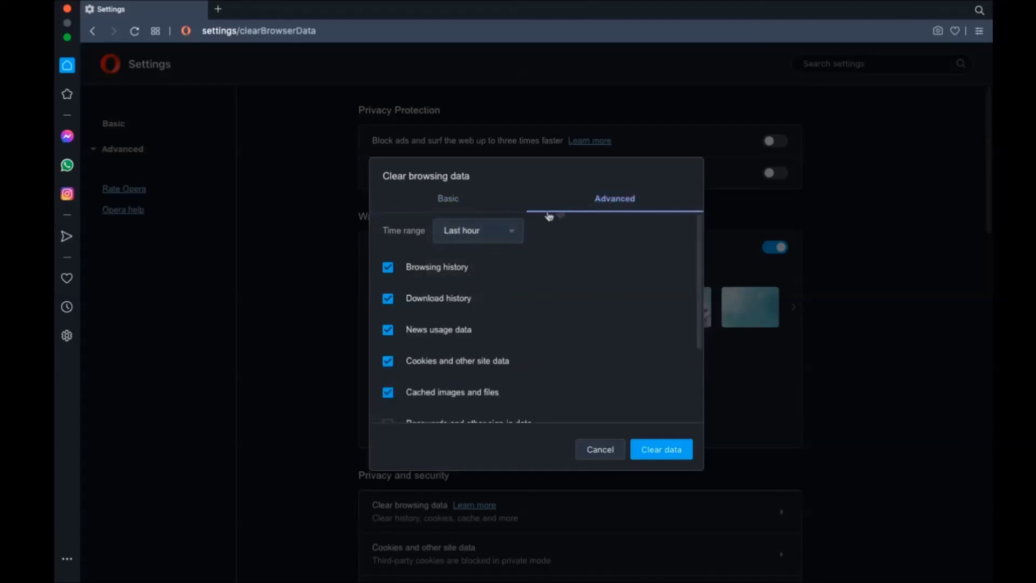
{"action": "left_click", "coordinate": [502, 234]}
{"action": "left_click", "coordinate": [478, 276]}
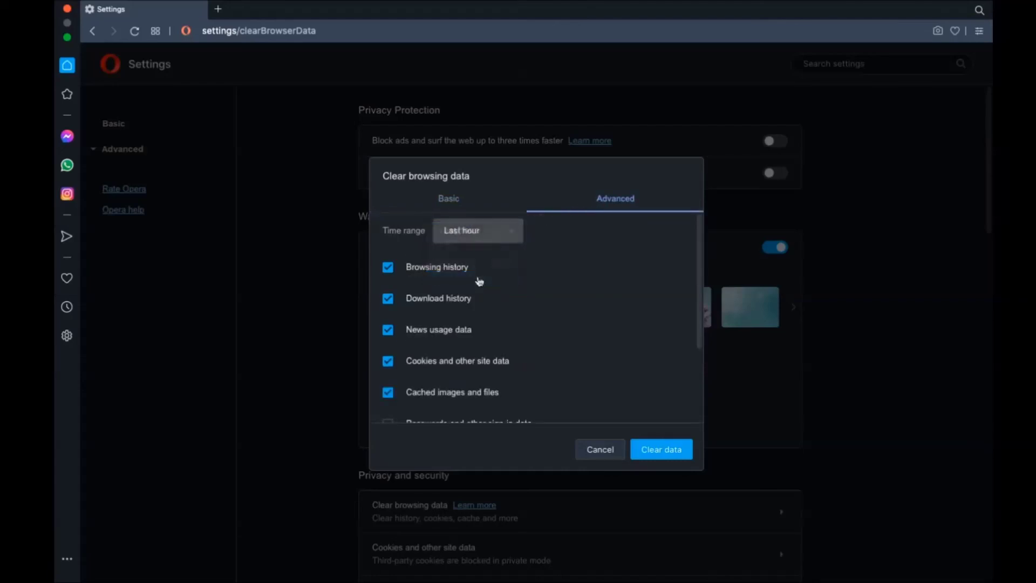
{"action": "scroll", "coordinate": [474, 279], "scroll_direction": "down", "scroll_amount": 2}
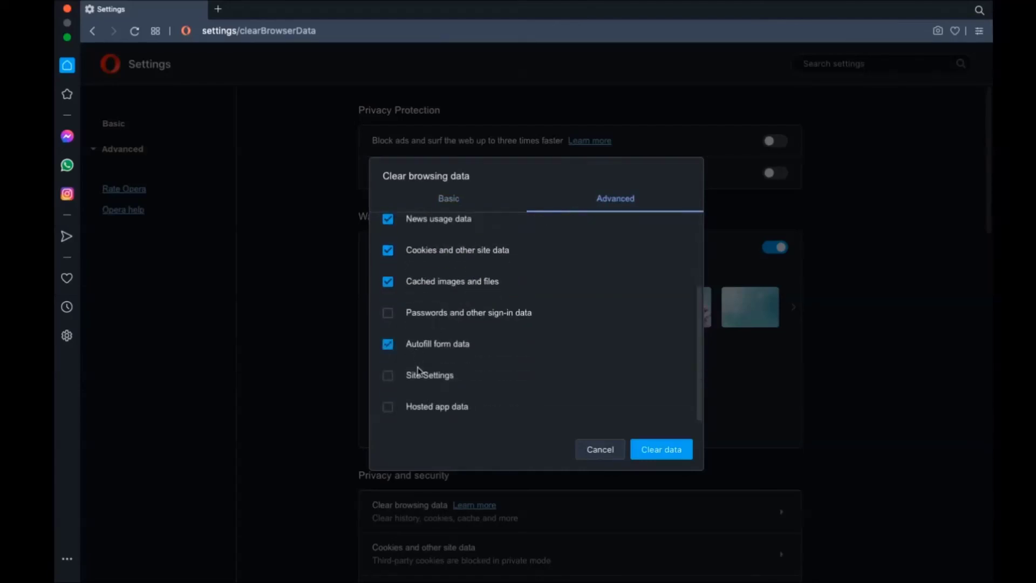
{"action": "left_click", "coordinate": [658, 451]}
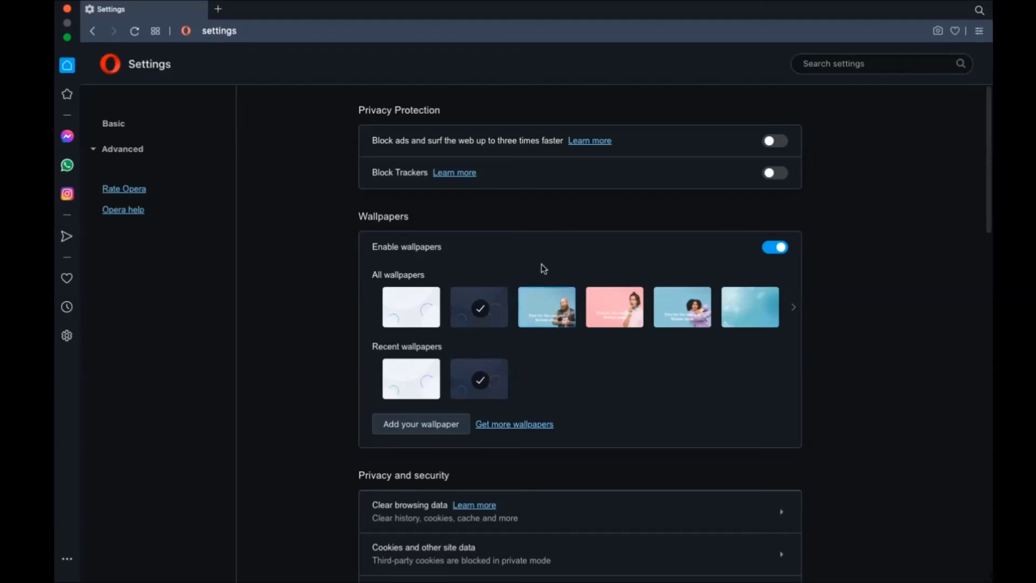
{"action": "left_click", "coordinate": [67, 7]}
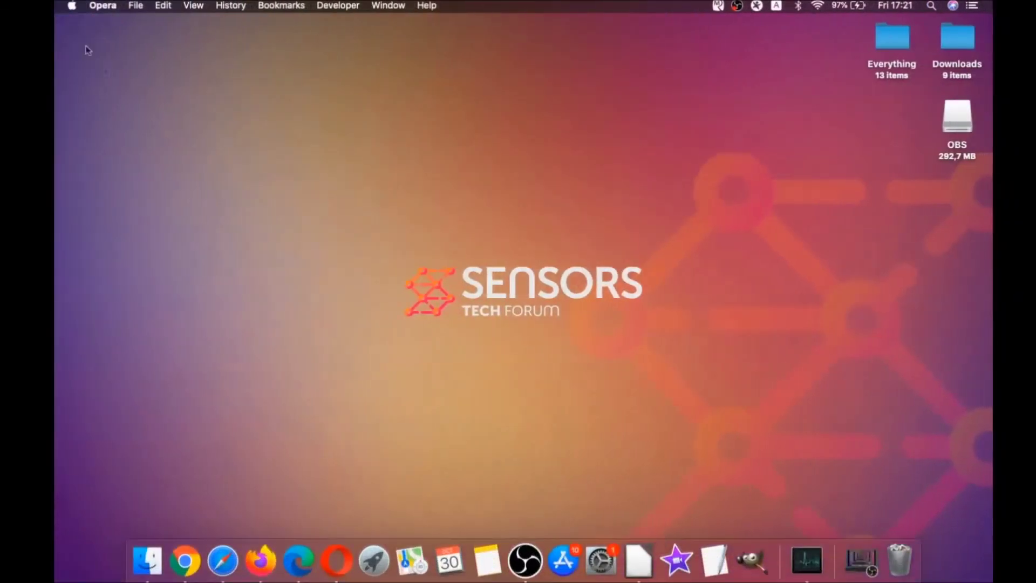